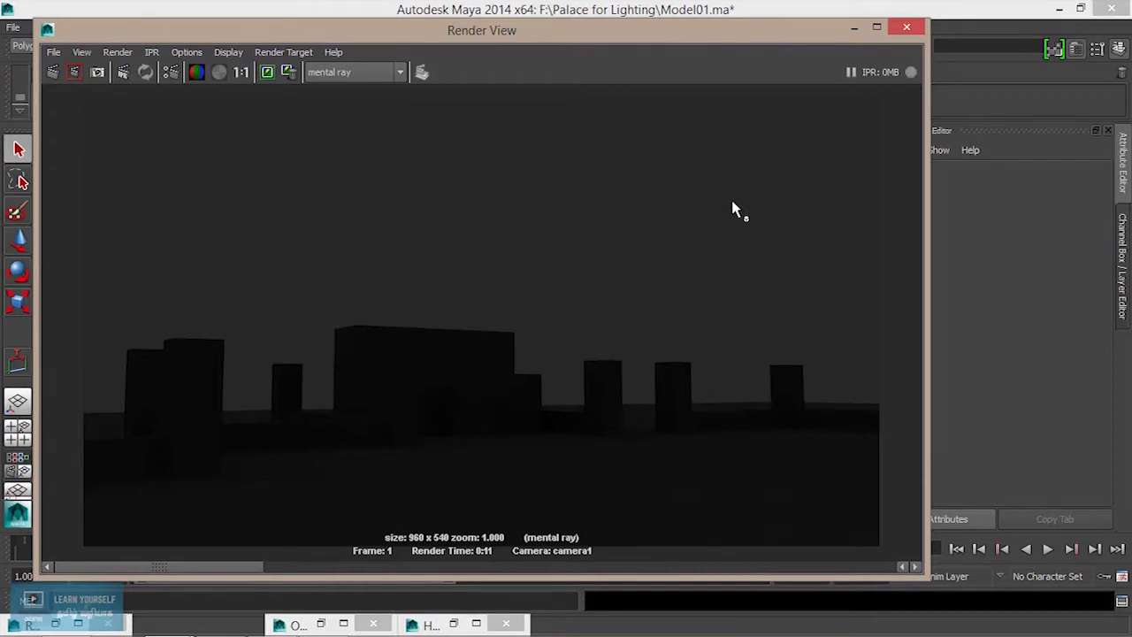
Step: Move the dark test render window aside and minimize it to reveal the palace scene
left_click_drag(645, 39, 776, 59)
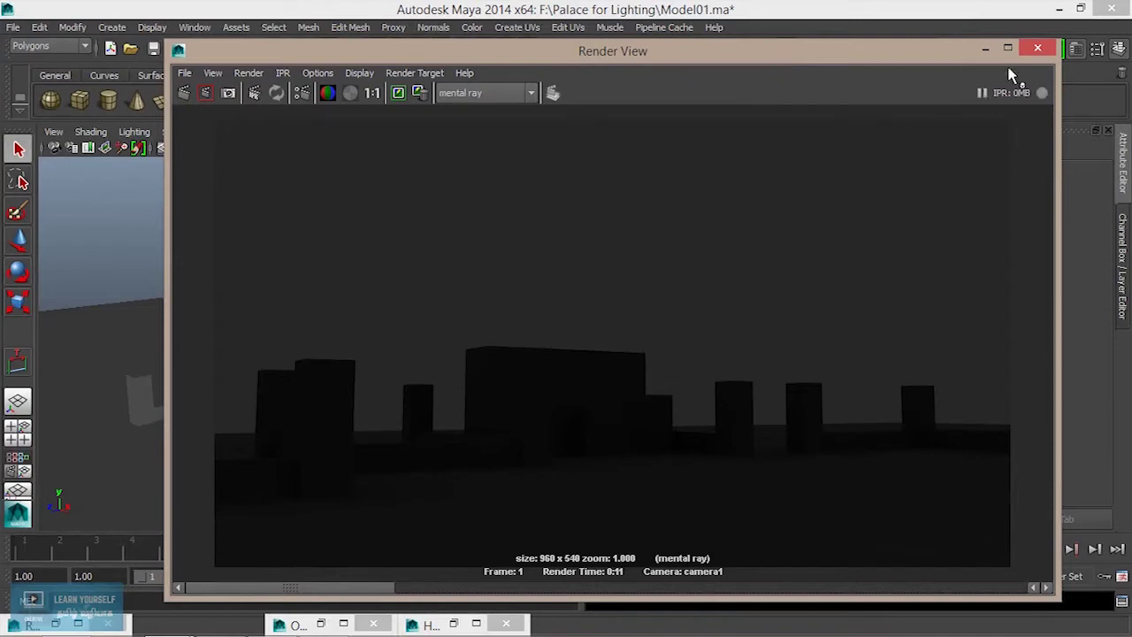
left_click(985, 49)
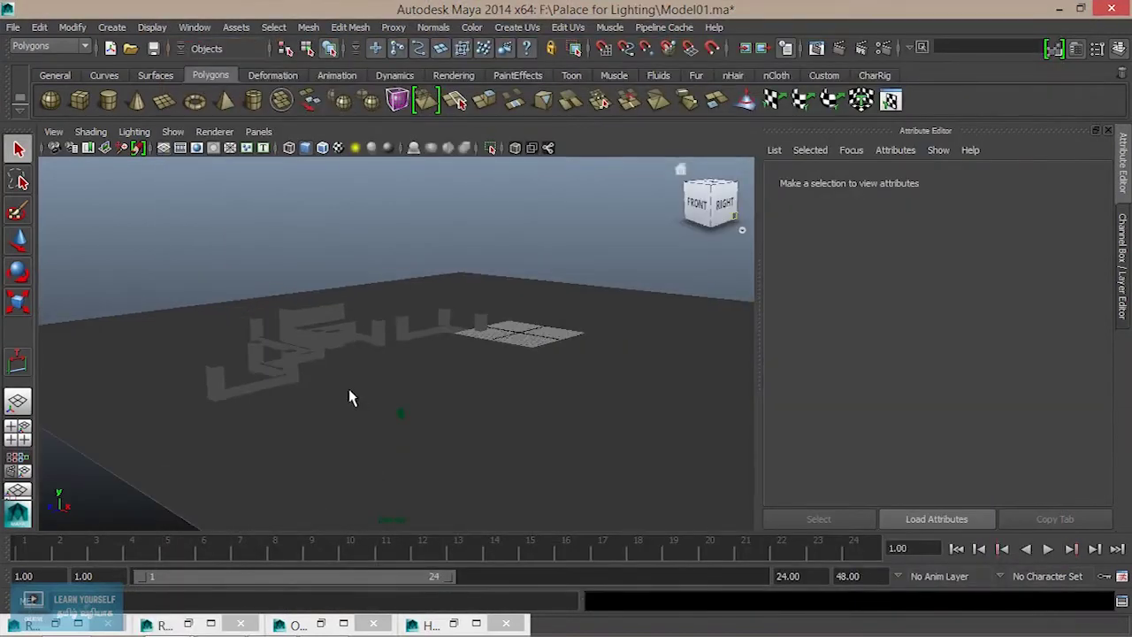
Step: Tumble, dolly and pan around the palace out to the floor grid, briefly rechecking the dark render
left_click_drag(415, 384, 365, 369, "alt")
right_click_drag(347, 351, 626, 447, "alt")
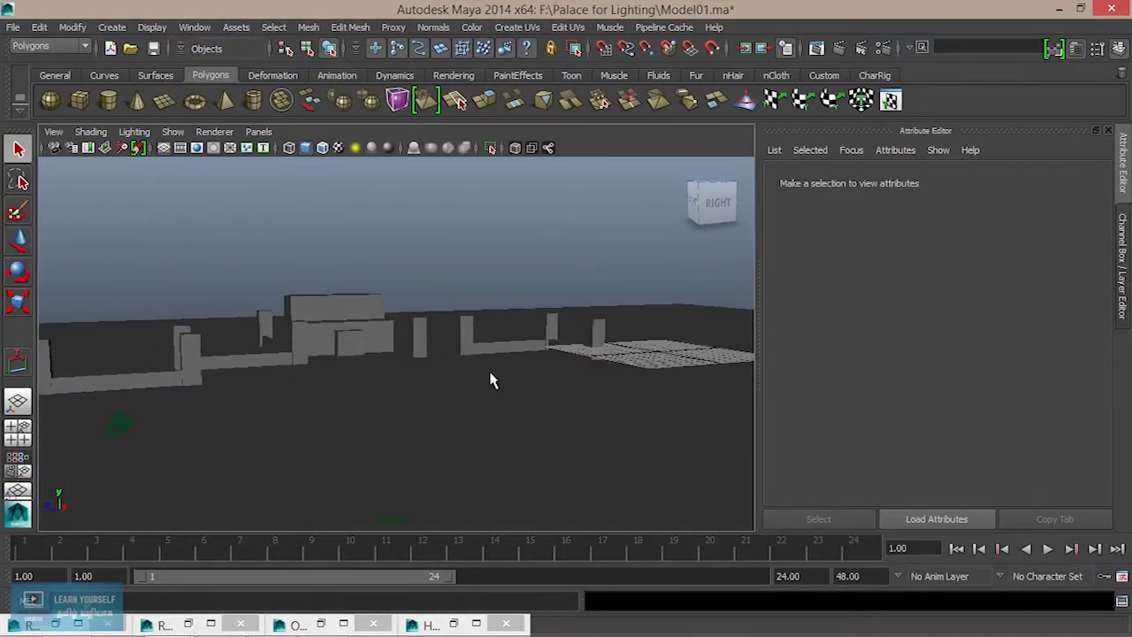
middle_click_drag(627, 447, 519, 377, "alt")
right_click_drag(519, 377, 382, 319, "alt")
middle_click_drag(381, 319, 470, 354, "alt")
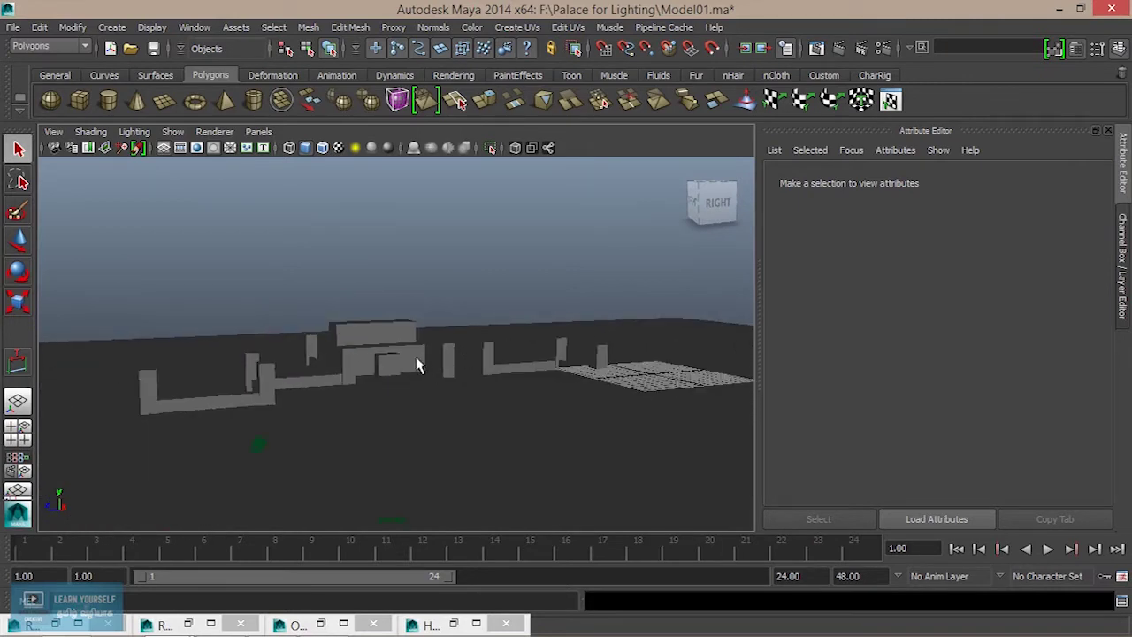
scroll(429, 375, "down", 5)
scroll(425, 376, "down", 3)
scroll(420, 379, "down", 2)
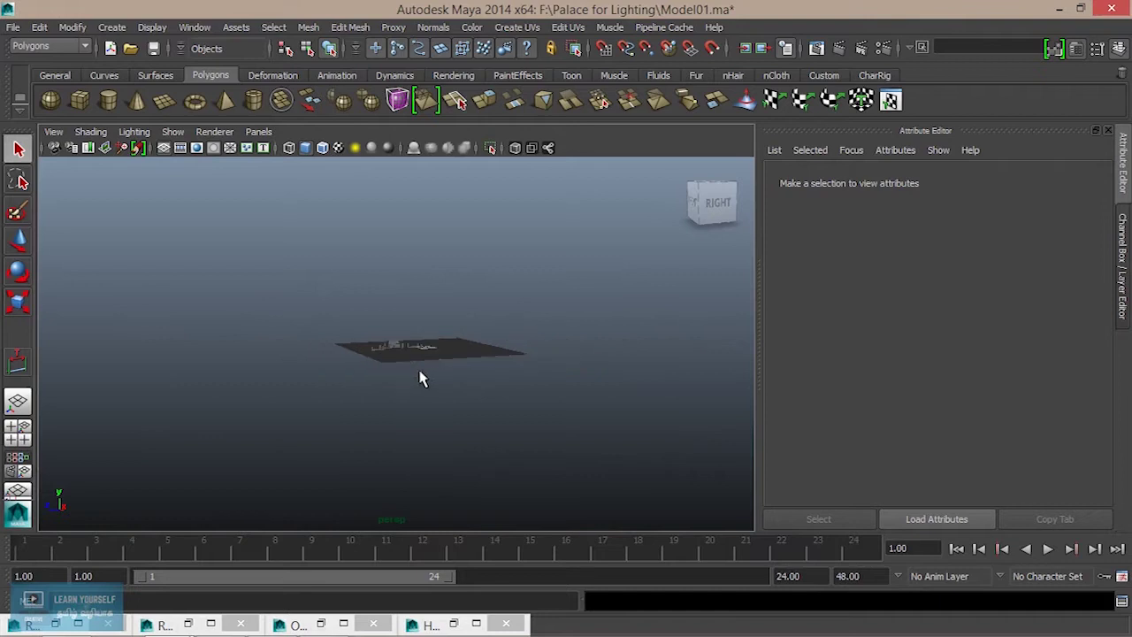
left_click(814, 48)
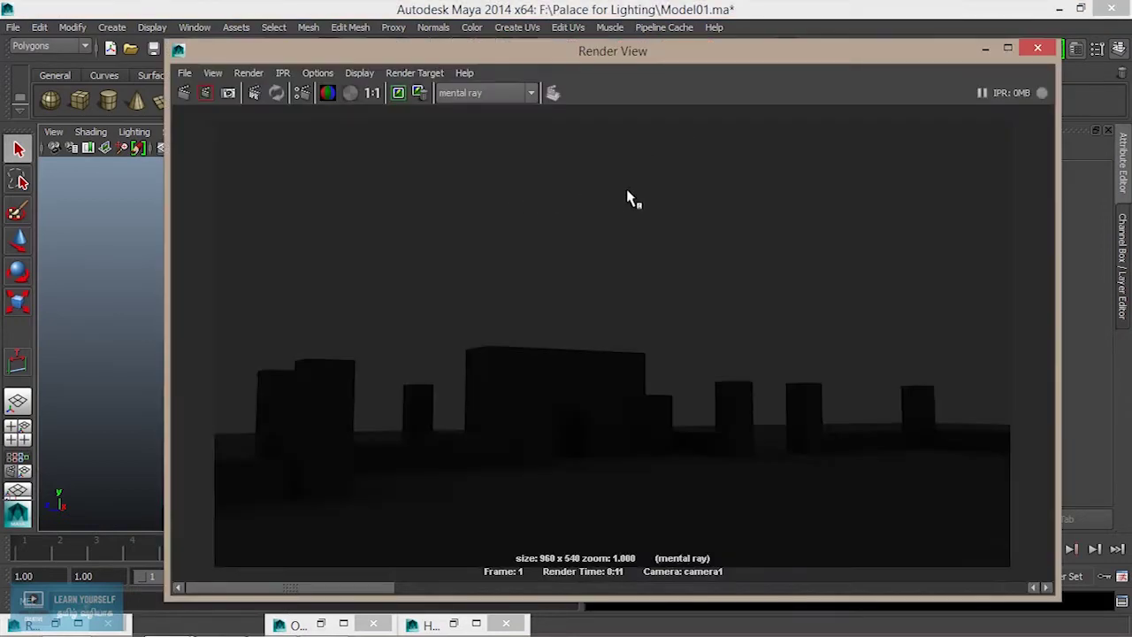
left_click(983, 50)
Step: Tumble to a higher oblique view, then a low side view of the palace walls
scroll(448, 353, "up", 3)
scroll(448, 354, "up", 3)
mouse_move(448, 353)
left_mouse_down("alt")
mouse_move(425, 404)
mouse_move(344, 377)
mouse_move(516, 397)
left_mouse_up("alt")
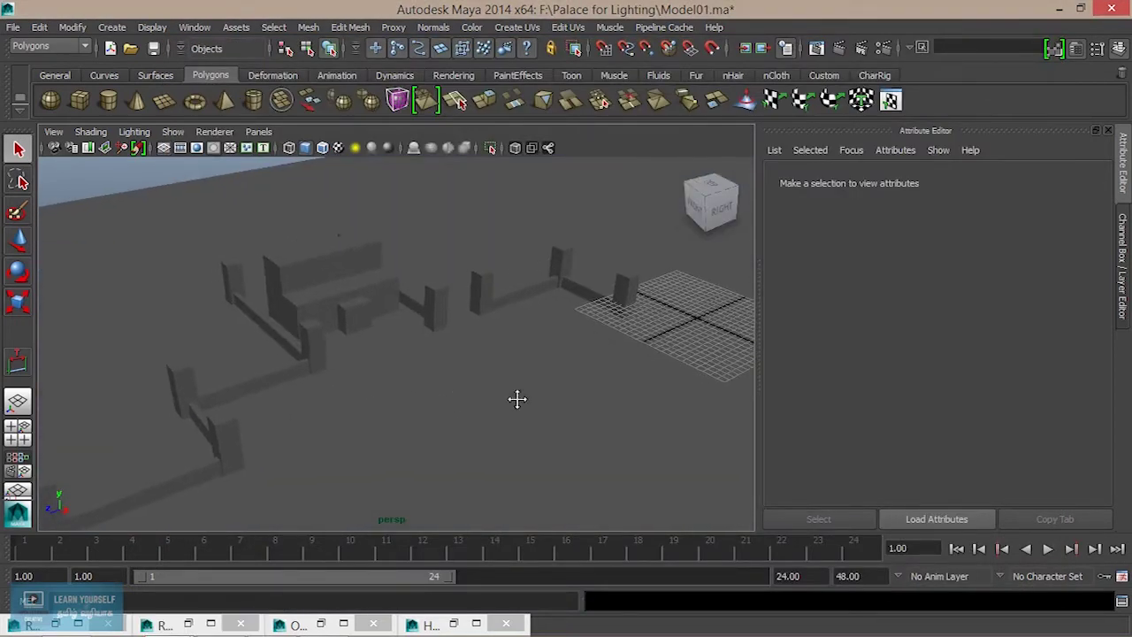
scroll(386, 386, "up", 2)
scroll(407, 373, "down", 4)
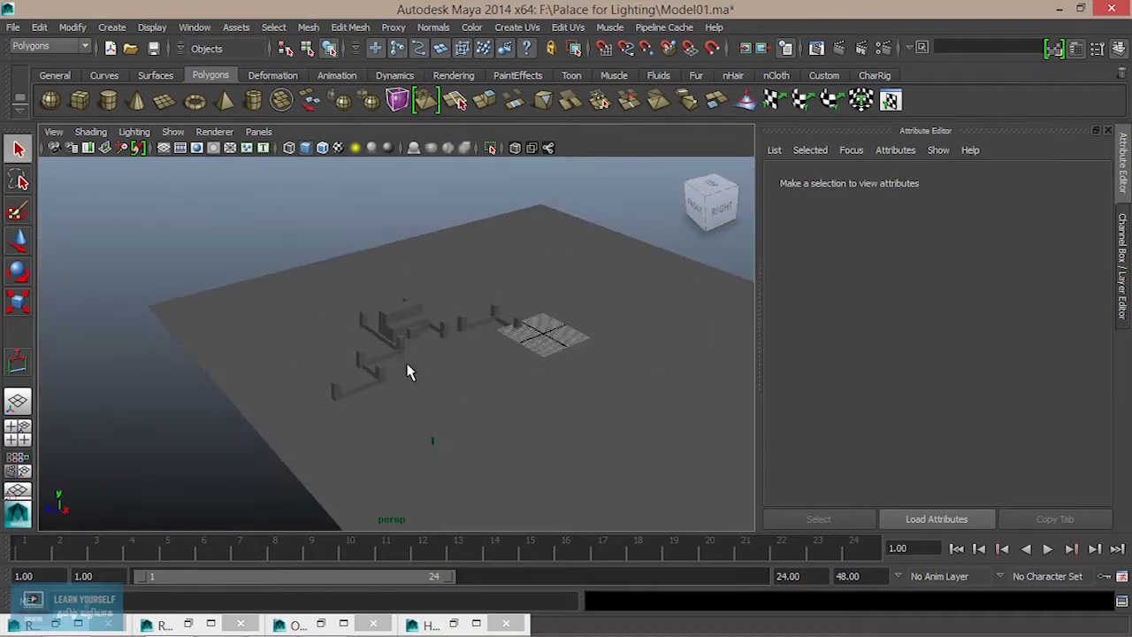
left_click_drag(408, 347, 384, 295, "alt")
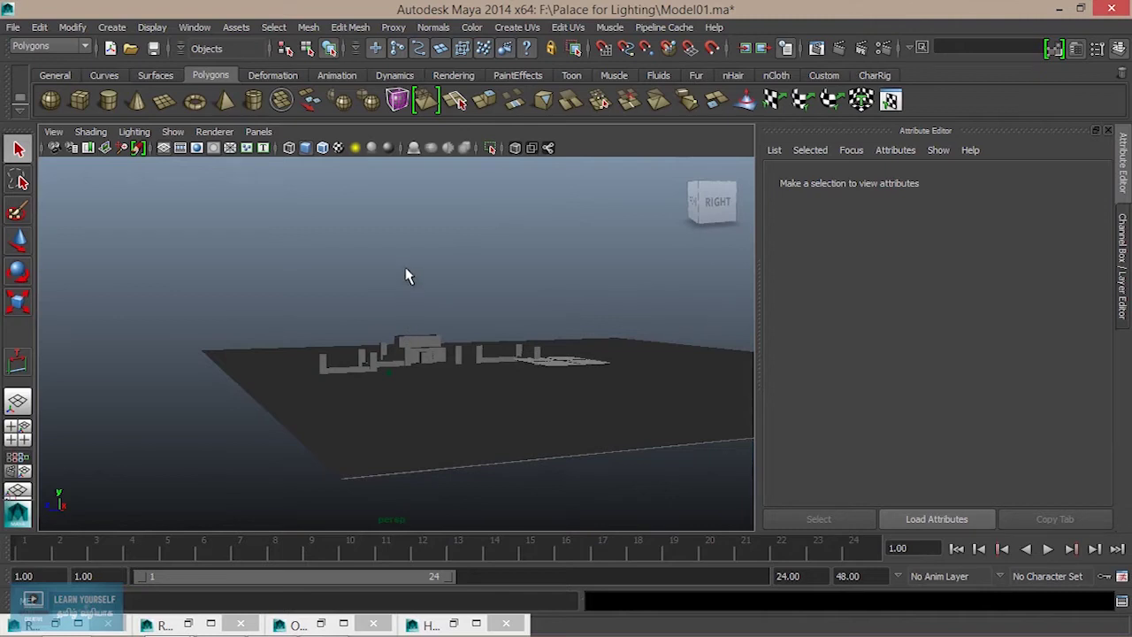
scroll(442, 283, "up", 3)
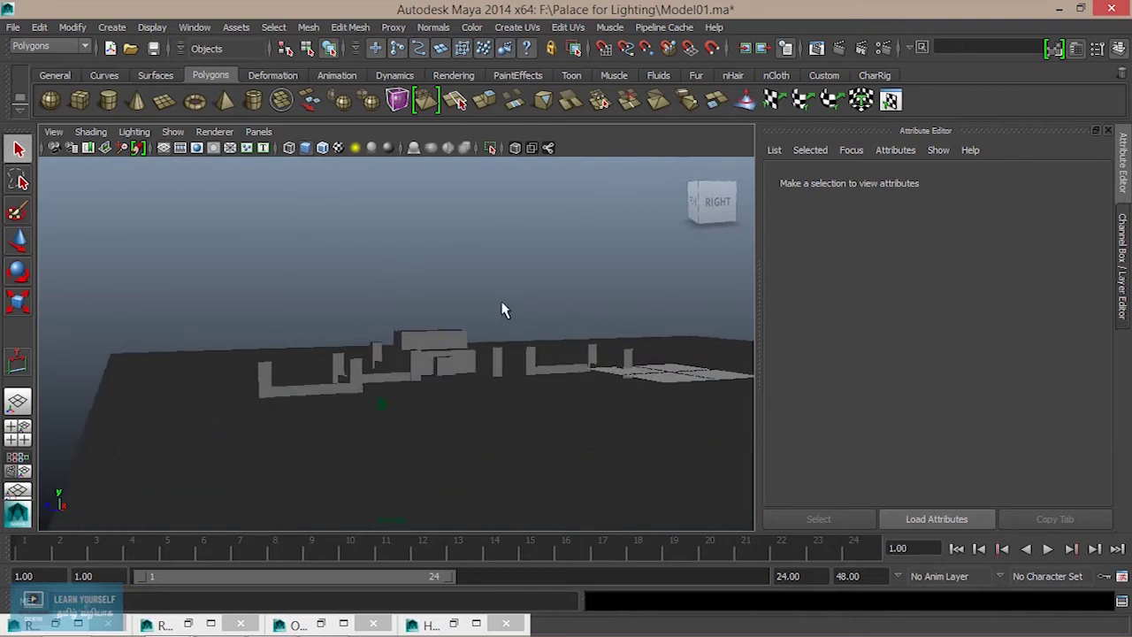
middle_click_drag(505, 310, 483, 387, "alt")
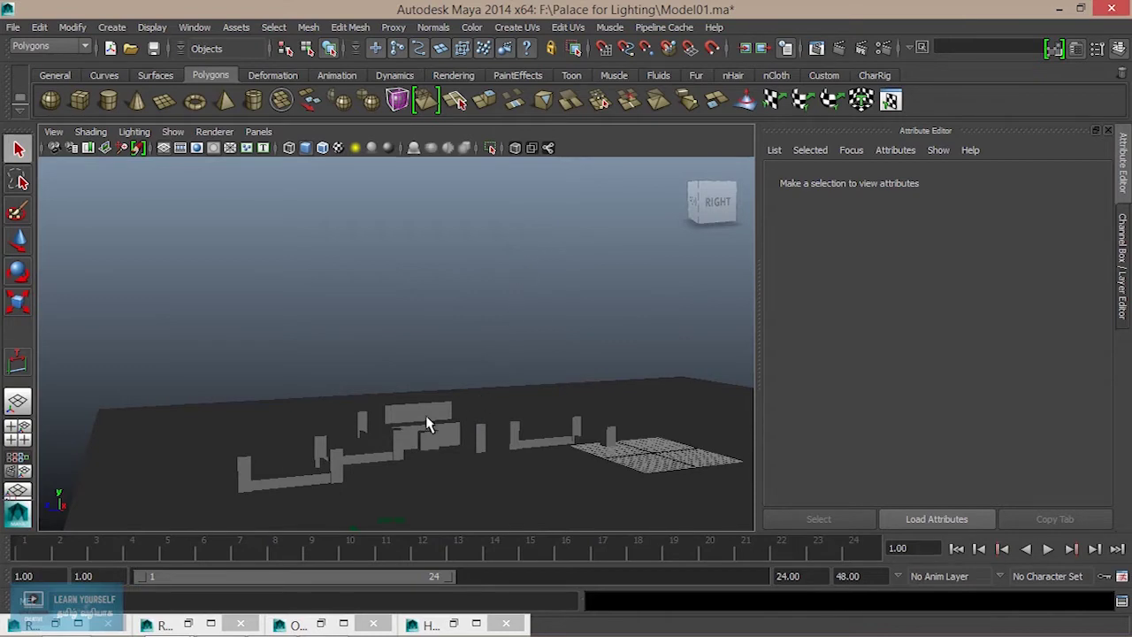
Step: Frame a lit front view of the palace and reopen the 960 x 540 camera1 render
scroll(561, 472, "up", 2)
scroll(561, 472, "up", 1)
middle_click_drag(561, 472, 592, 319, "alt")
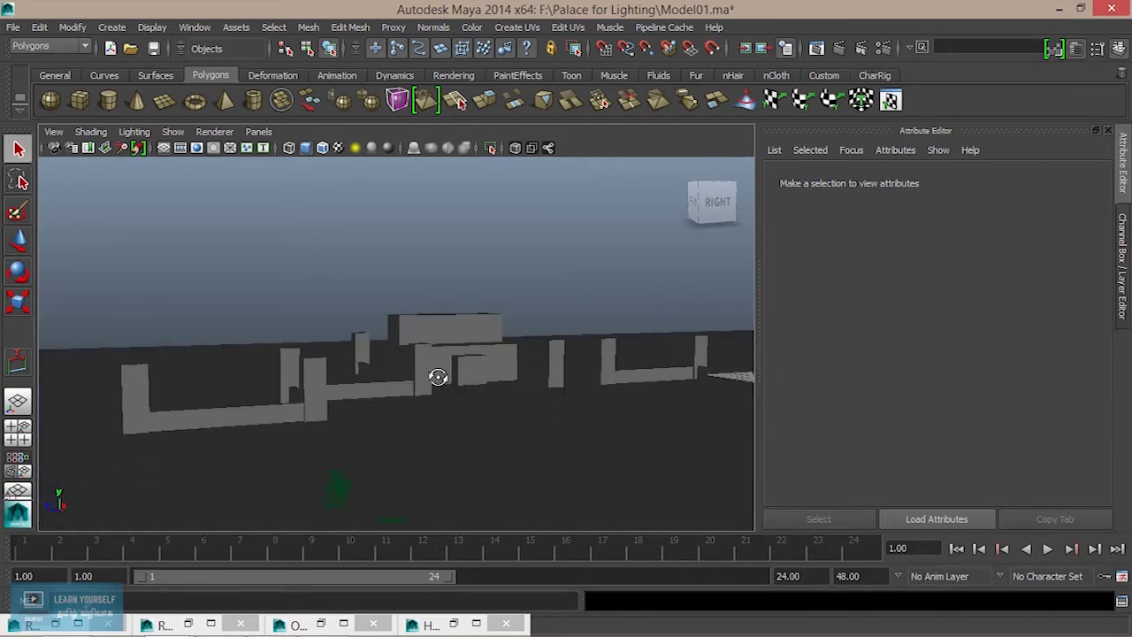
scroll(443, 389, "up", 5)
mouse_move(455, 413)
middle_mouse_down("alt")
mouse_move(525, 412)
mouse_move(465, 416)
mouse_move(513, 413)
middle_mouse_up("alt")
scroll(451, 378, "up", 2)
mouse_move(452, 386)
left_mouse_down("alt")
mouse_move(303, 383)
mouse_move(394, 392)
mouse_move(472, 425)
left_mouse_up("alt")
middle_click_drag(472, 424, 321, 371, "alt")
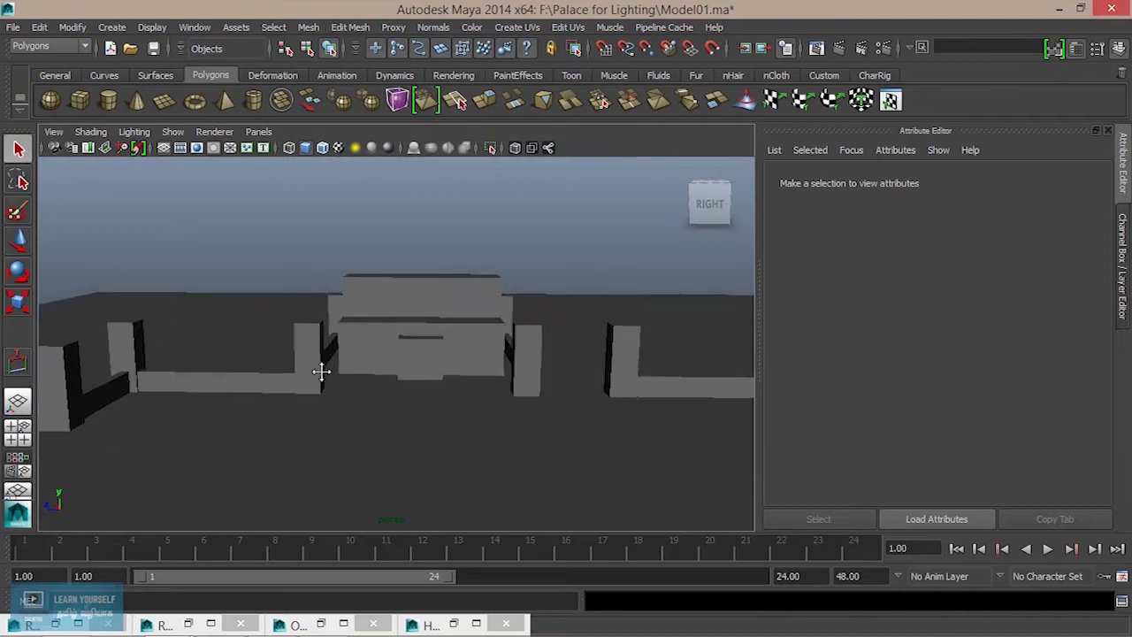
left_click(819, 50)
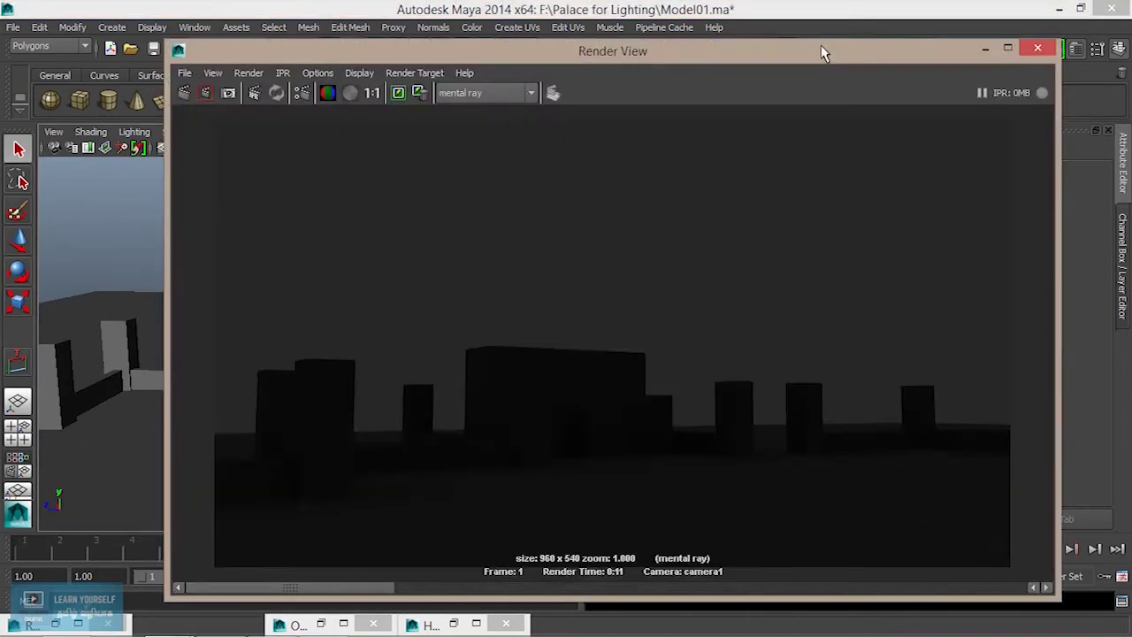
Step: Create the mentalrayIbl1 image based lighting node from Render Settings' Indirect Lighting options
left_click(301, 93)
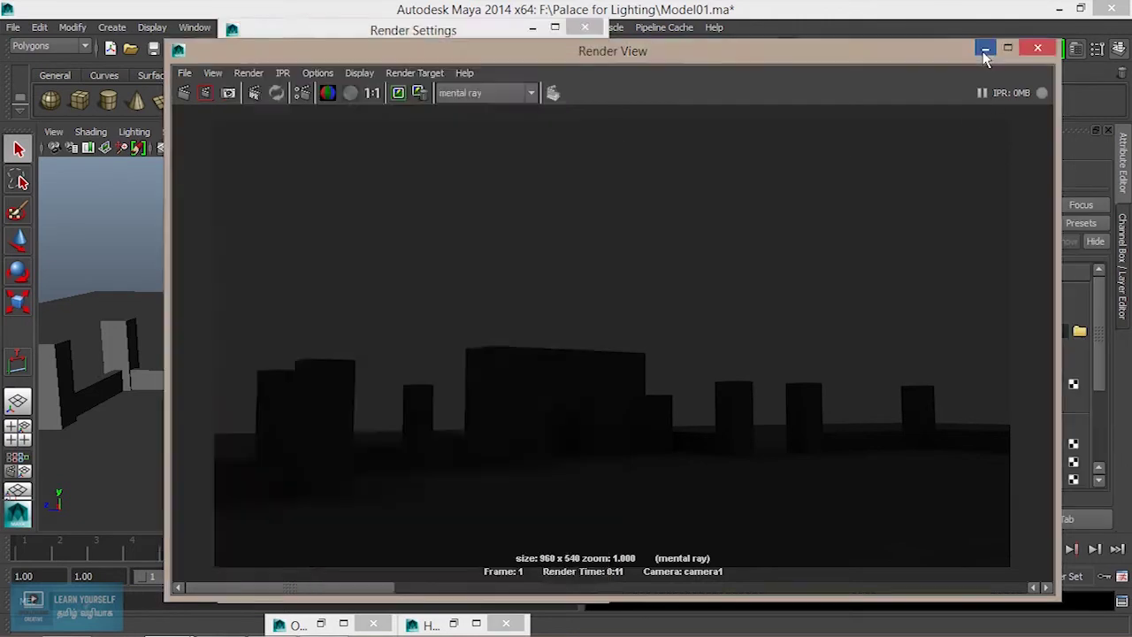
left_click(985, 48)
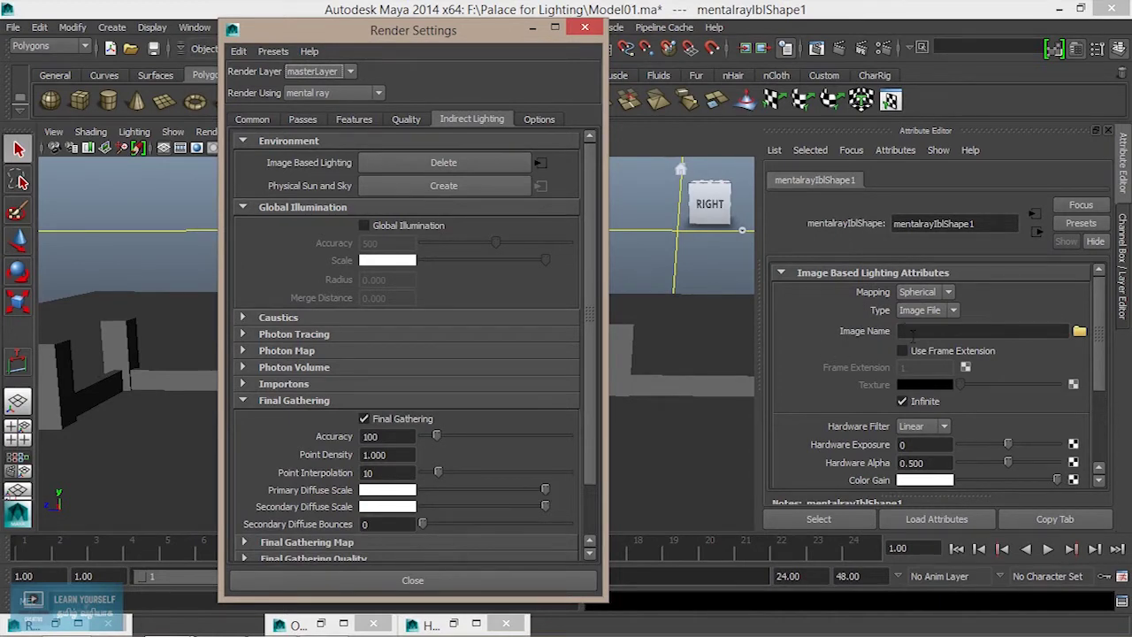
Step: Check the IBL Mapping options, leave it on Spherical, and close Render Settings
left_click(922, 294)
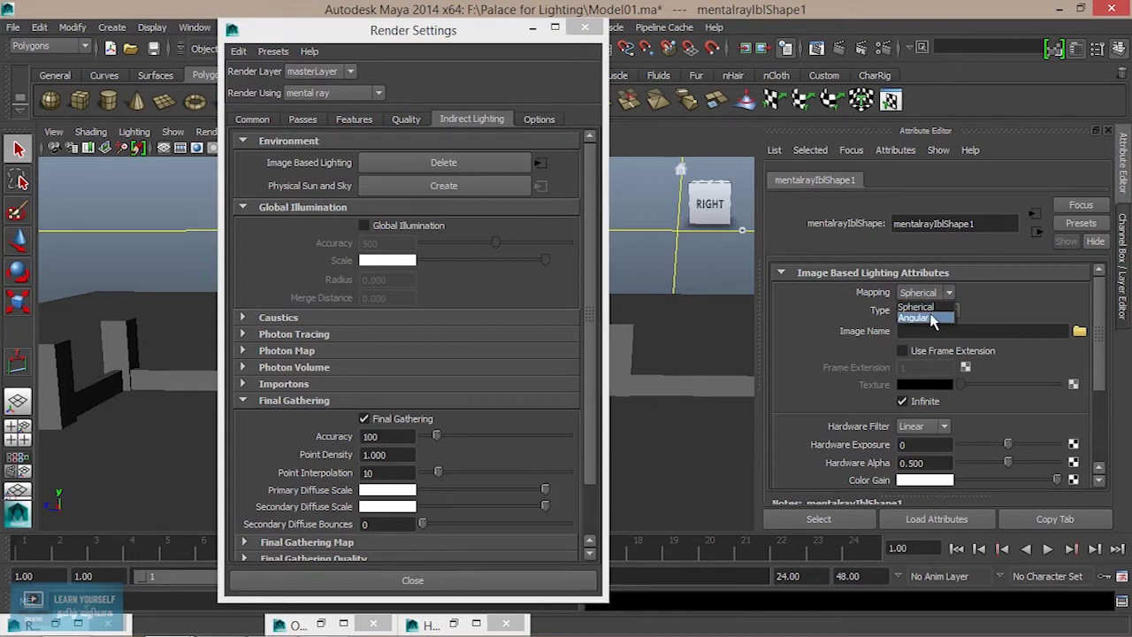
left_click(526, 30)
scroll(576, 351, "down", 2)
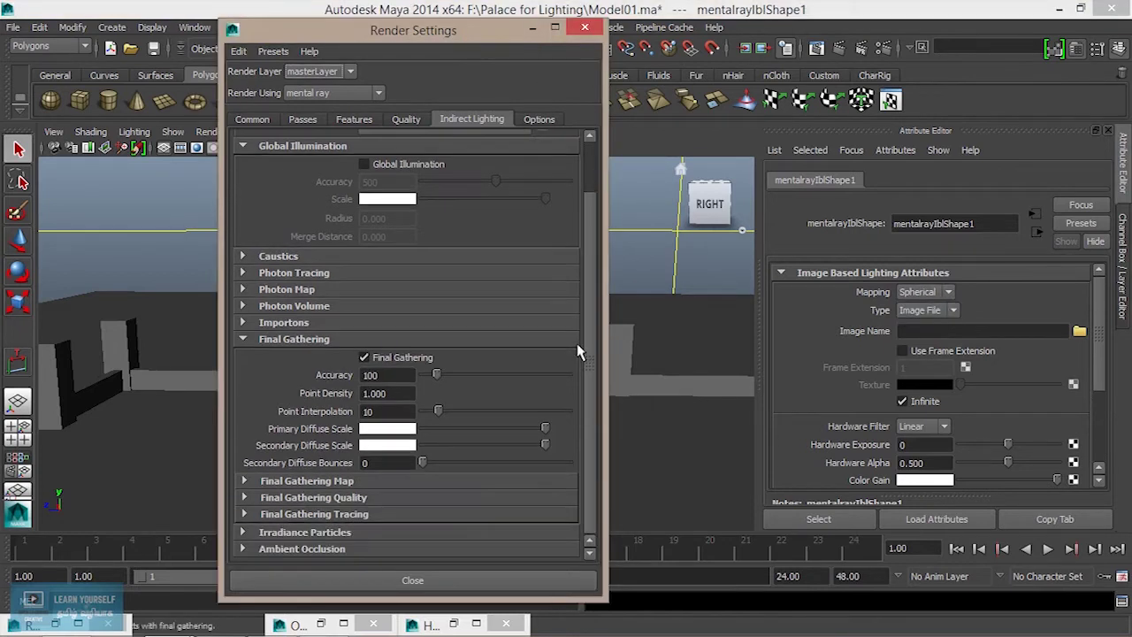
left_click(533, 28)
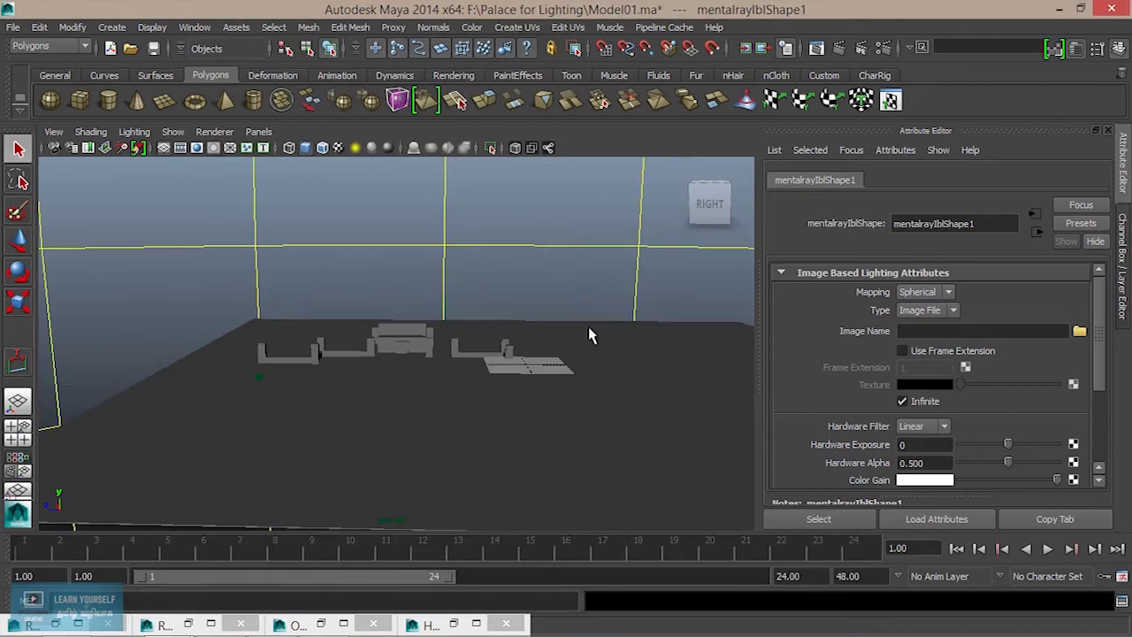
Step: Frame the IBL sphere and set its Mapping to Spherical after trying Angular
key("f")
left_click_drag(593, 336, 480, 380, "alt")
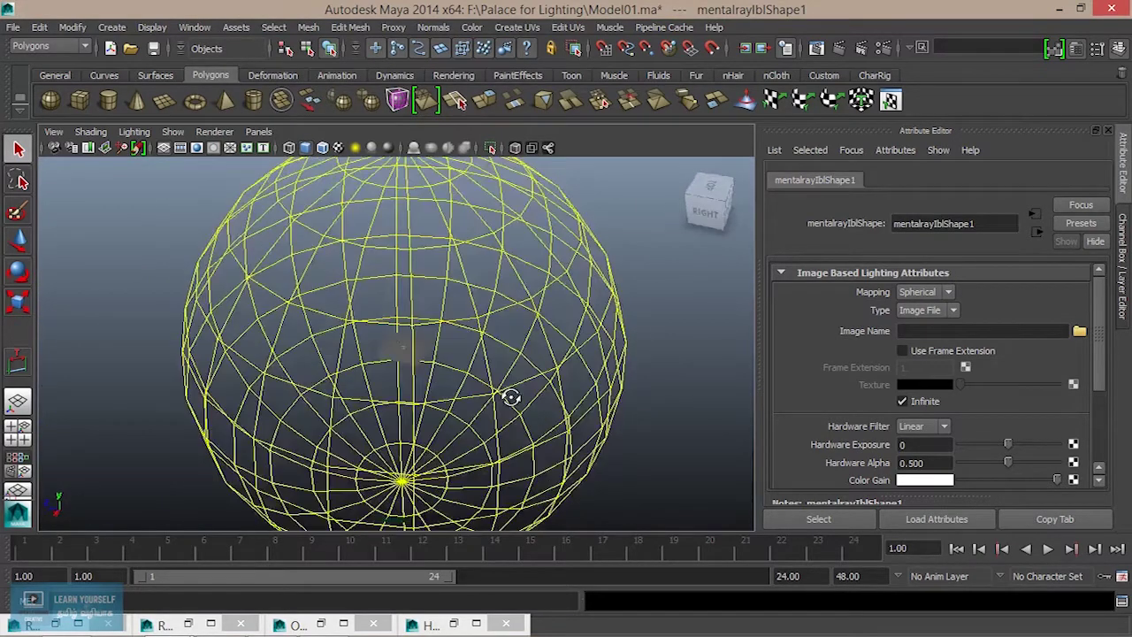
left_click(943, 299)
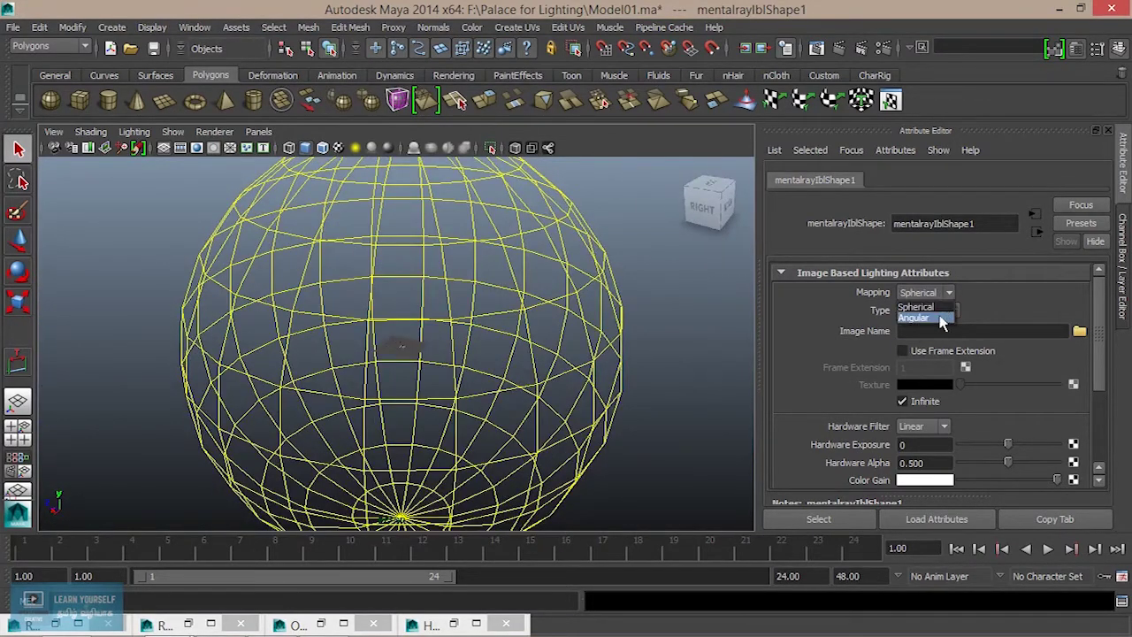
left_click(911, 324)
left_click_drag(544, 371, 516, 342, "alt")
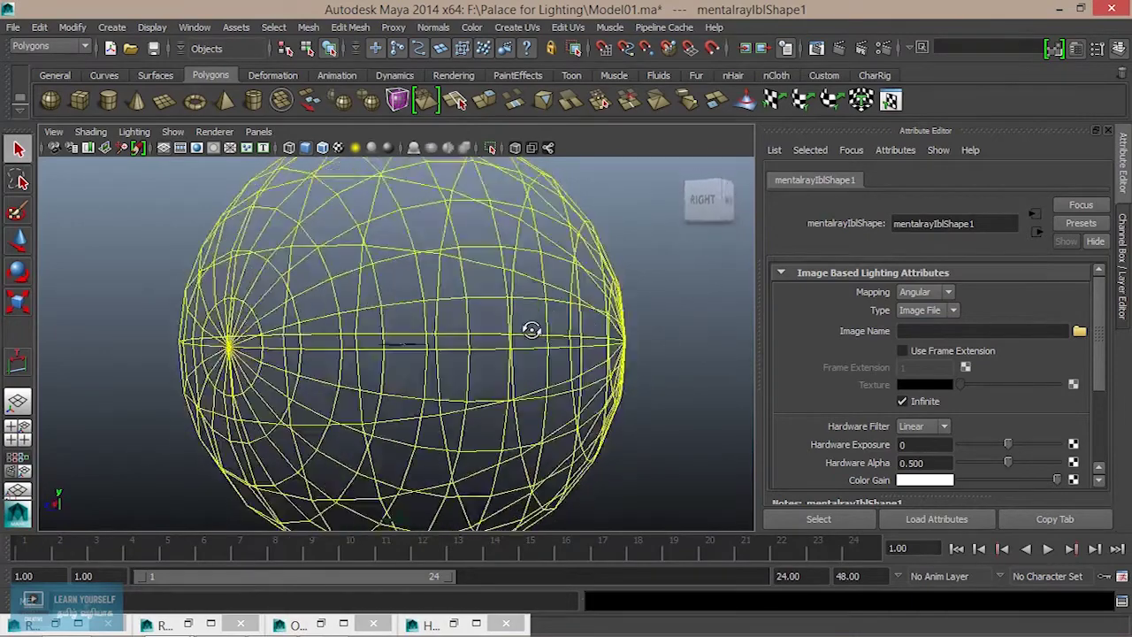
left_click(936, 298)
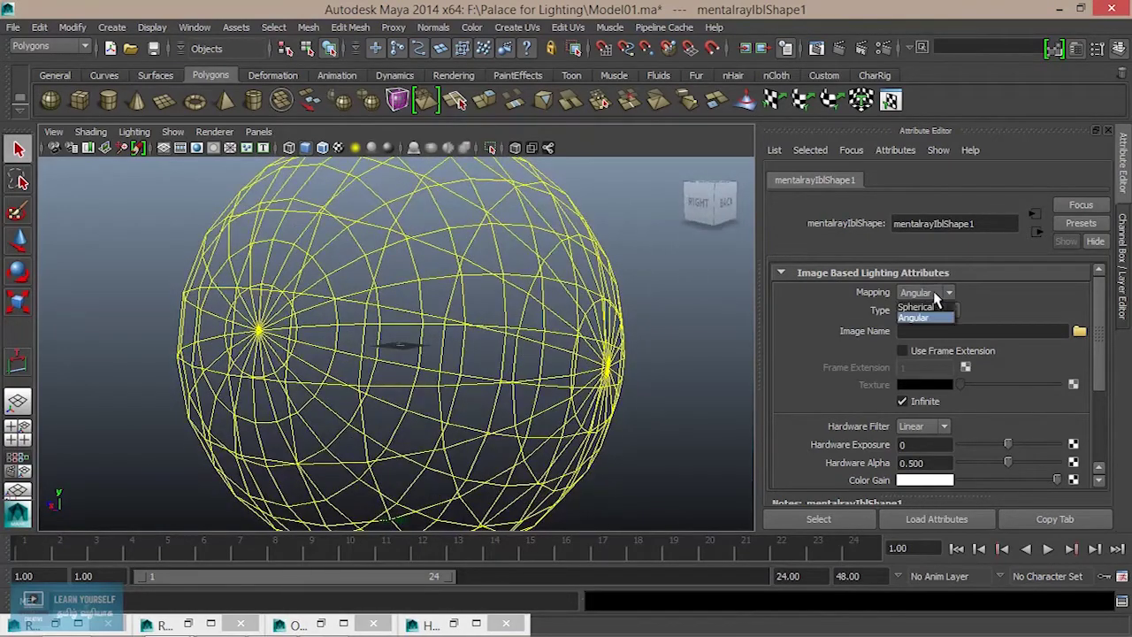
left_click(935, 310)
Step: Tumble around and inside the IBL sphere, then select mentalrayIbl1
left_click_drag(477, 363, 395, 237, "alt")
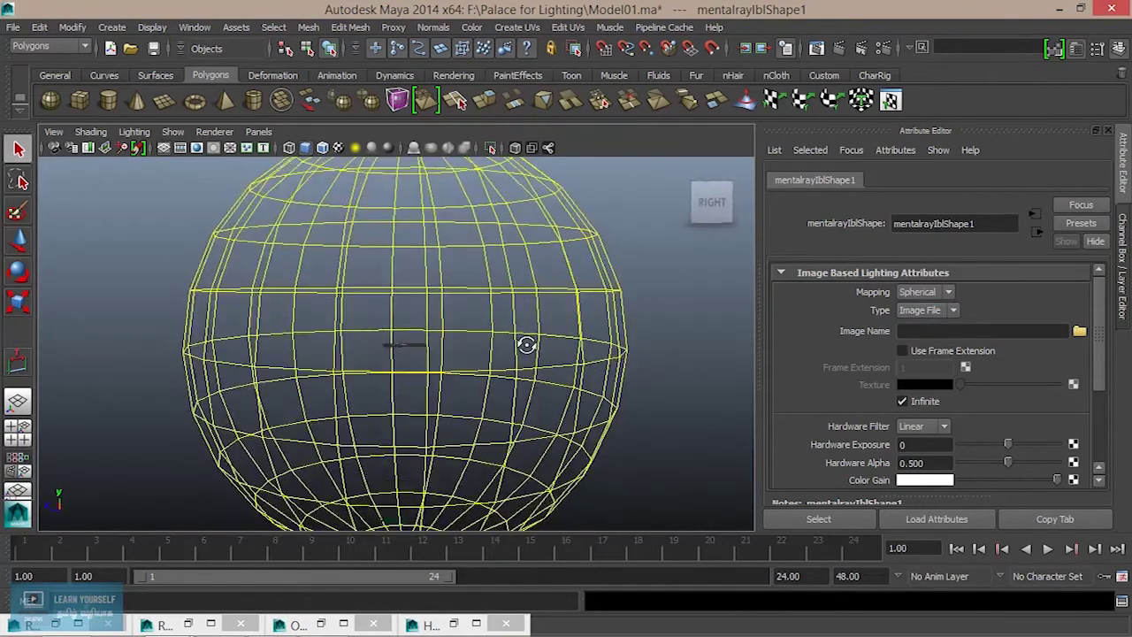
scroll(457, 365, "up", 5)
left_click_drag(457, 364, 492, 222, "alt")
scroll(487, 307, "down", 5)
scroll(423, 301, "up", 3)
mouse_move(566, 336)
left_mouse_down("alt")
mouse_move(505, 359)
mouse_move(492, 378)
mouse_move(518, 369)
mouse_move(524, 329)
left_mouse_up("alt")
scroll(524, 329, "down", 1)
scroll(409, 324, "up", 2)
scroll(253, 324, "down", 4)
scroll(460, 365, "up", 4)
mouse_move(461, 365)
left_mouse_down("alt")
mouse_move(449, 344)
mouse_move(422, 352)
left_mouse_up("alt")
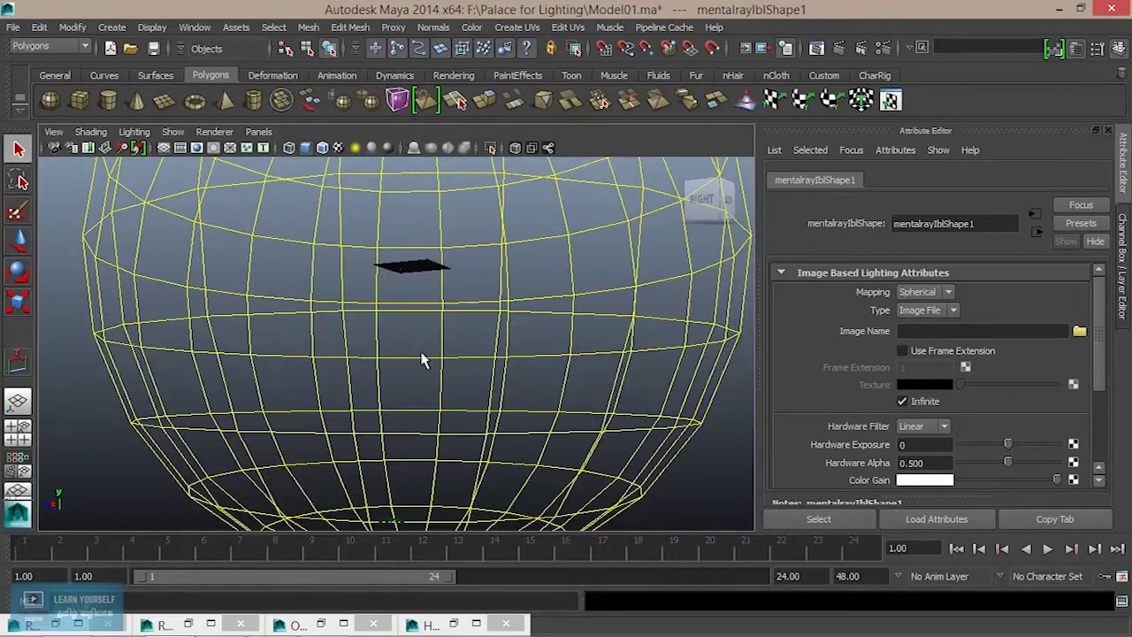
mouse_move(425, 309)
left_mouse_down("alt")
mouse_move(524, 273)
mouse_move(513, 298)
mouse_move(371, 344)
mouse_move(537, 372)
left_mouse_up("alt")
left_click(537, 371)
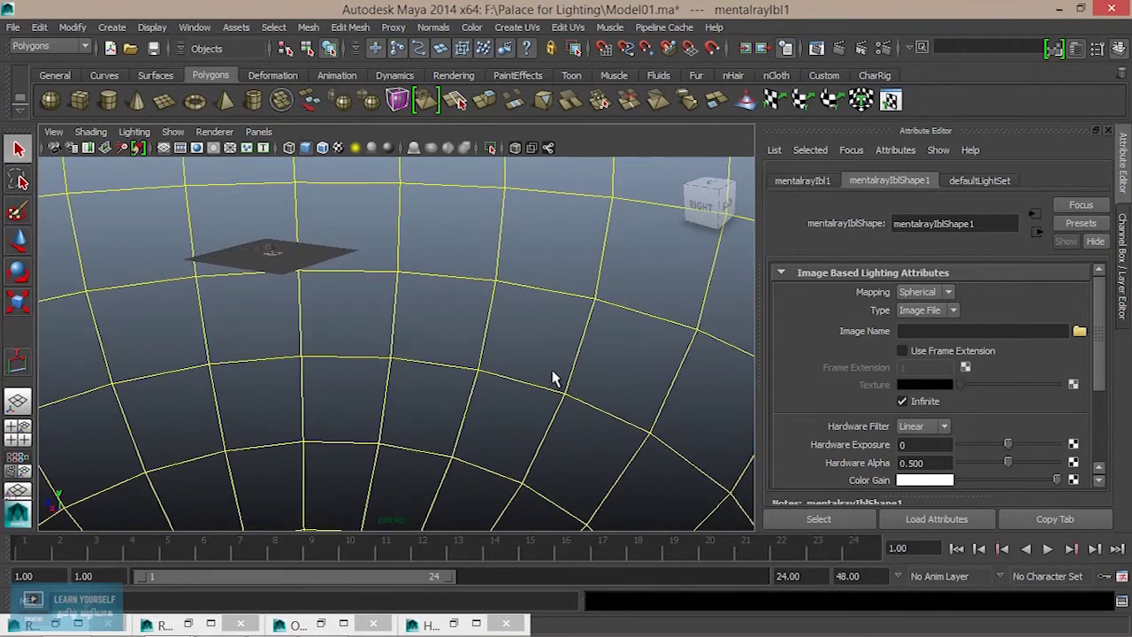
Step: Load F:\Texture\HDRI\hdri_011_image.jpg as the IBL image and frame the whole sphere
left_click(1079, 331)
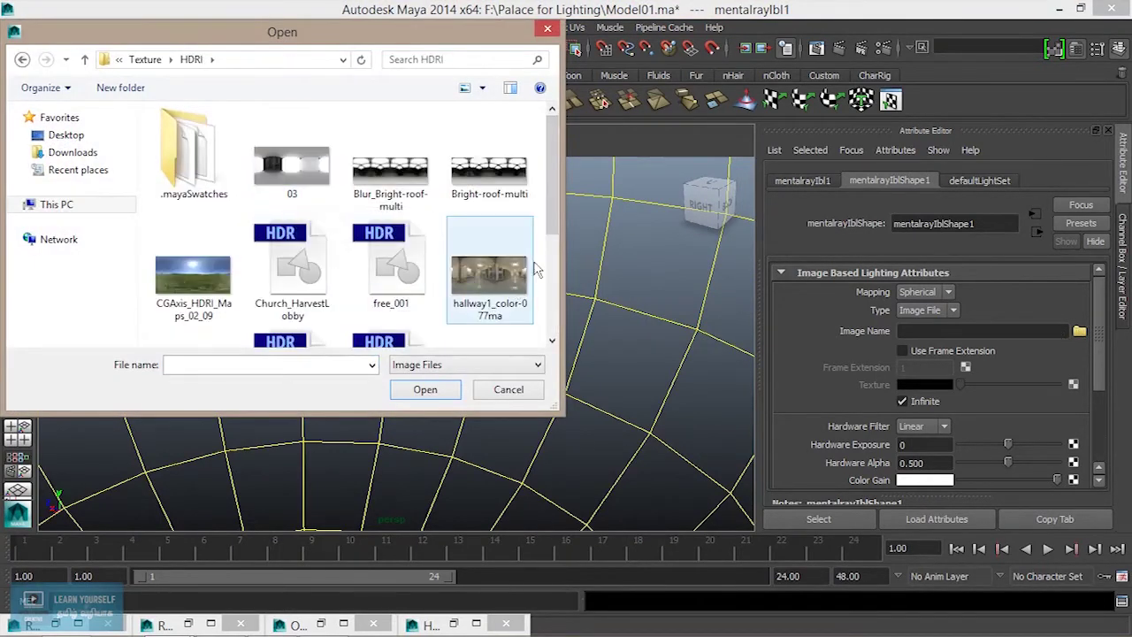
left_click_drag(553, 176, 561, 270)
left_click(194, 199)
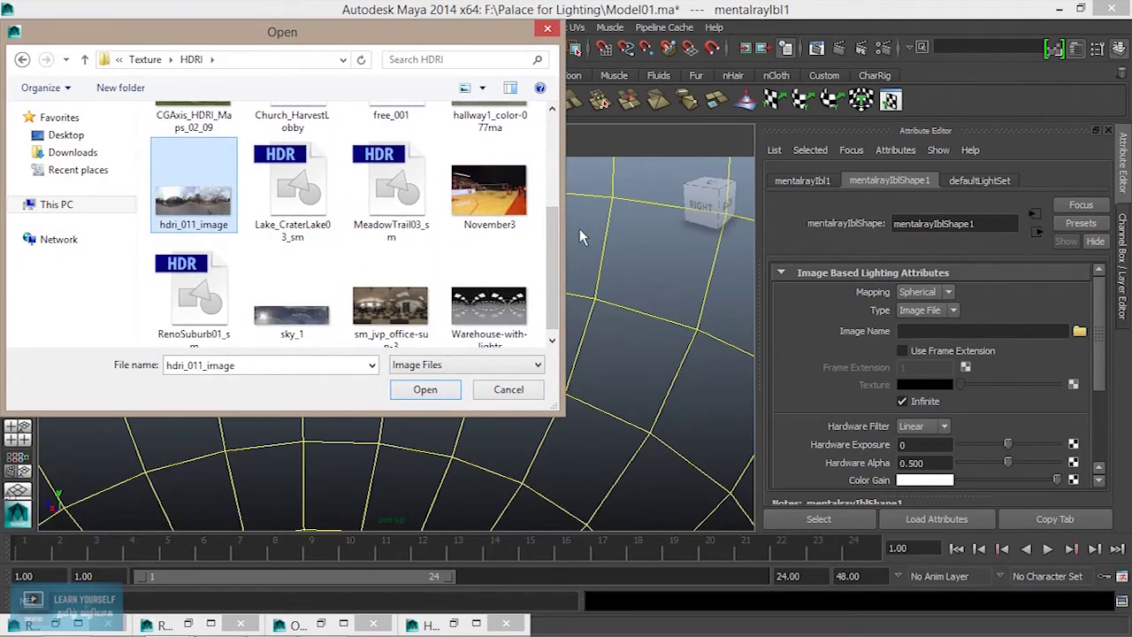
left_click_drag(552, 283, 552, 292)
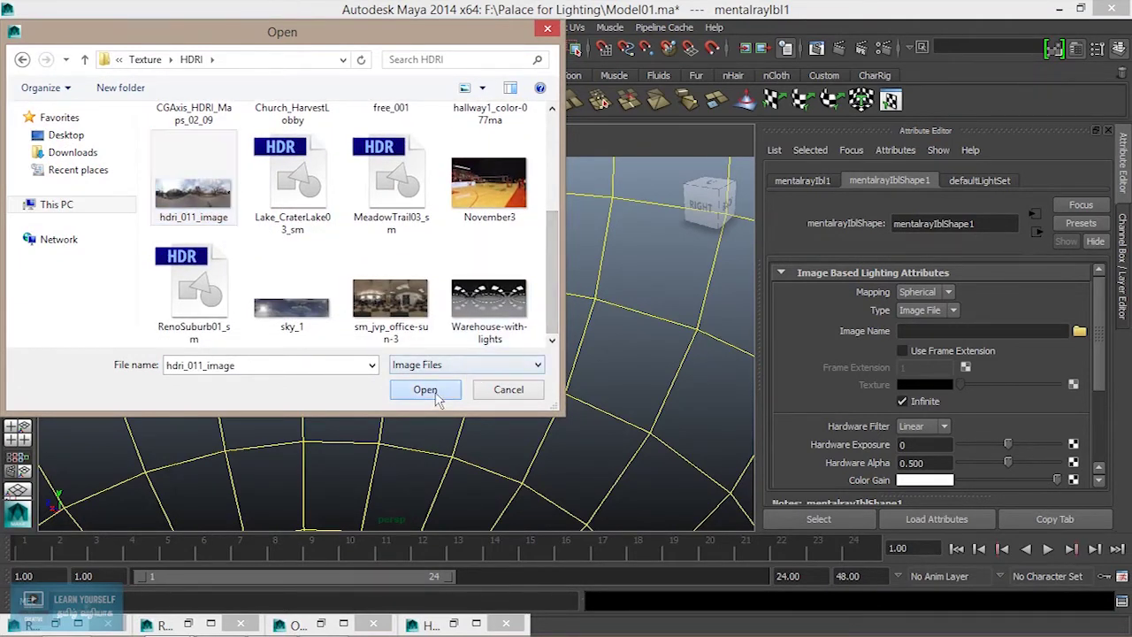
left_click(425, 391)
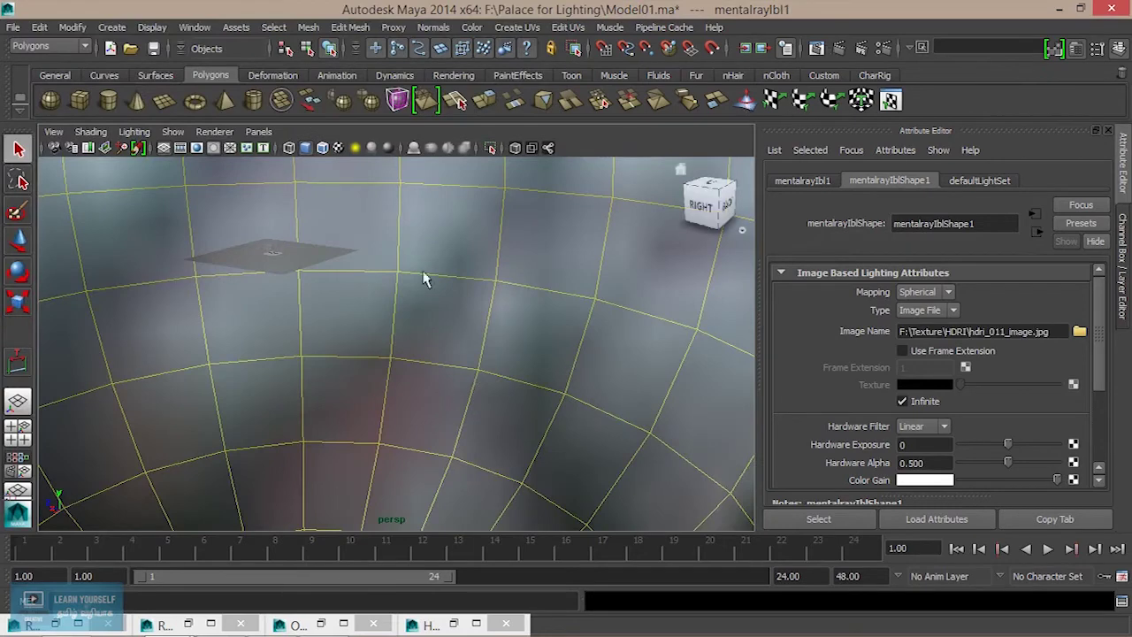
key("f")
Step: Tumble from the IBL sphere down to a low view of the palace on the ground plane
mouse_move(371, 387)
left_mouse_down("alt")
mouse_move(240, 397)
mouse_move(346, 392)
mouse_move(417, 407)
left_mouse_up("alt")
mouse_move(418, 407)
right_mouse_down("alt")
mouse_move(545, 444)
mouse_move(468, 384)
right_mouse_up("alt")
middle_click_drag(468, 384, 417, 402, "alt")
left_click_drag(416, 403, 652, 455, "alt")
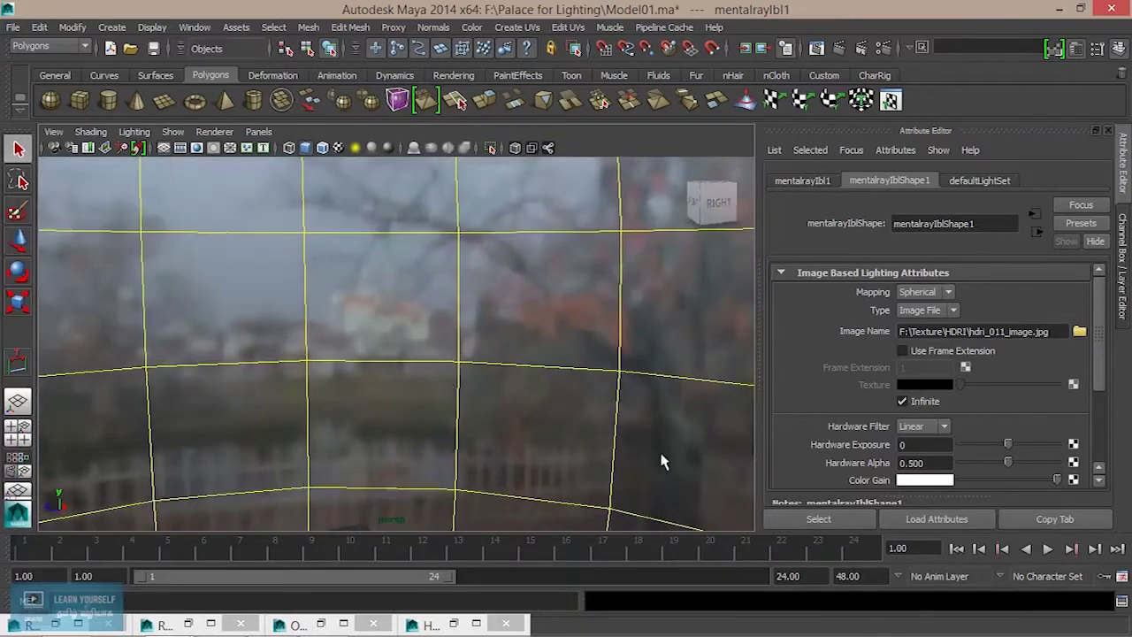
left_click_drag(409, 379, 409, 233, "alt")
middle_click_drag(409, 232, 391, 318, "alt")
left_click_drag(392, 318, 480, 345, "alt")
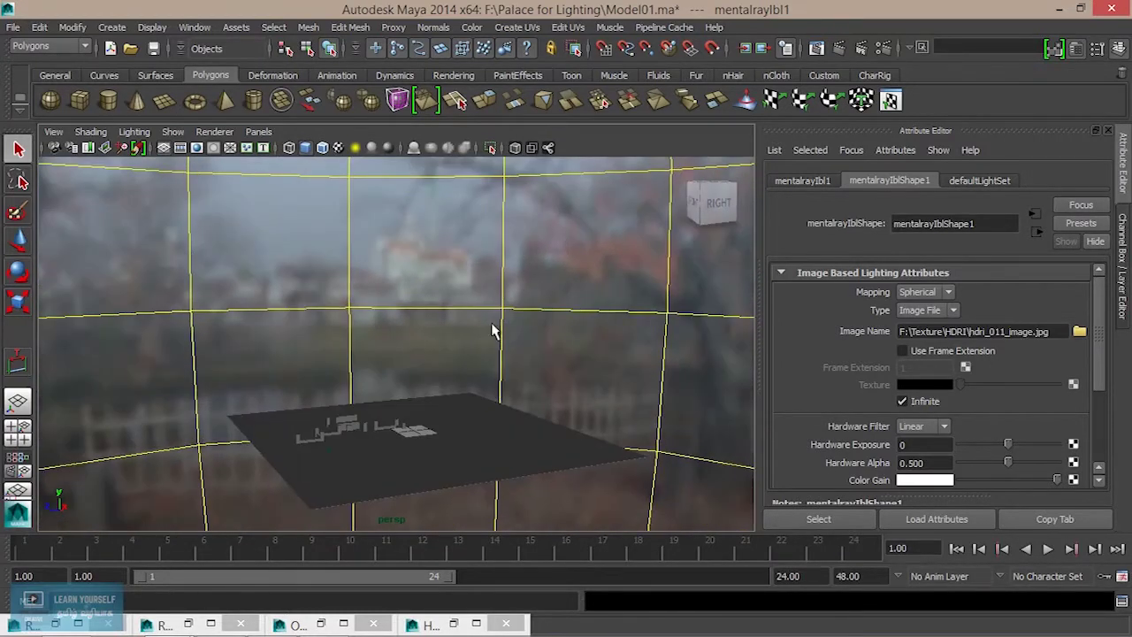
scroll(397, 459, "up", 3)
mouse_move(397, 458)
left_mouse_down("alt")
mouse_move(442, 351)
mouse_move(477, 378)
mouse_move(468, 387)
mouse_move(505, 306)
mouse_move(507, 192)
left_mouse_up("alt")
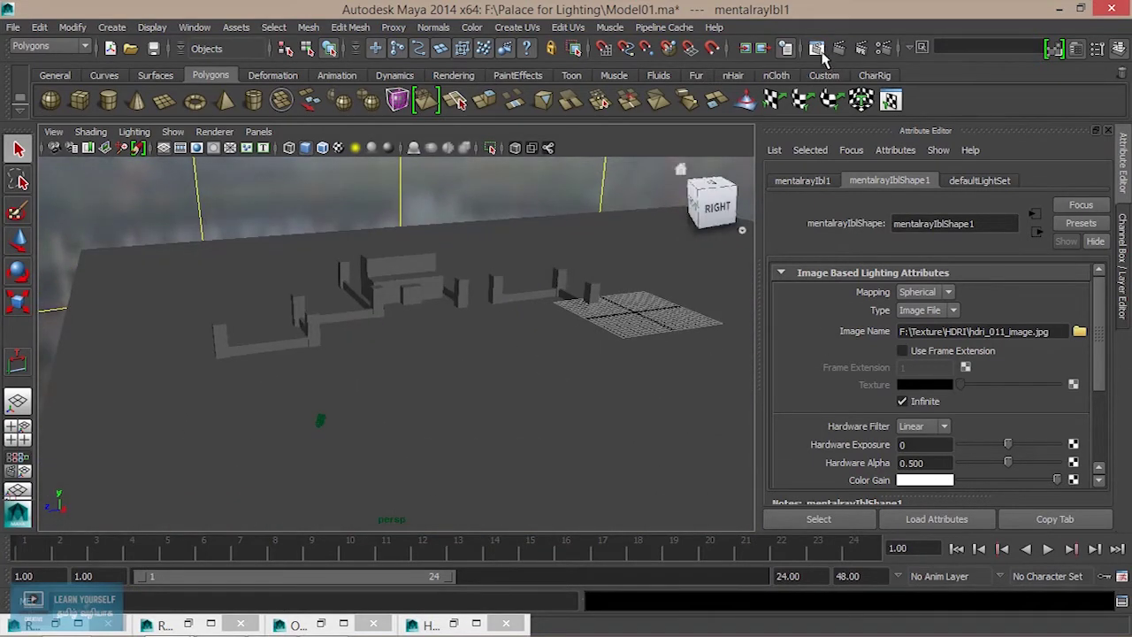
Step: Render the palace from camera1 against the HDRI backdrop, compare stored renders, then close Render View
left_click(816, 48)
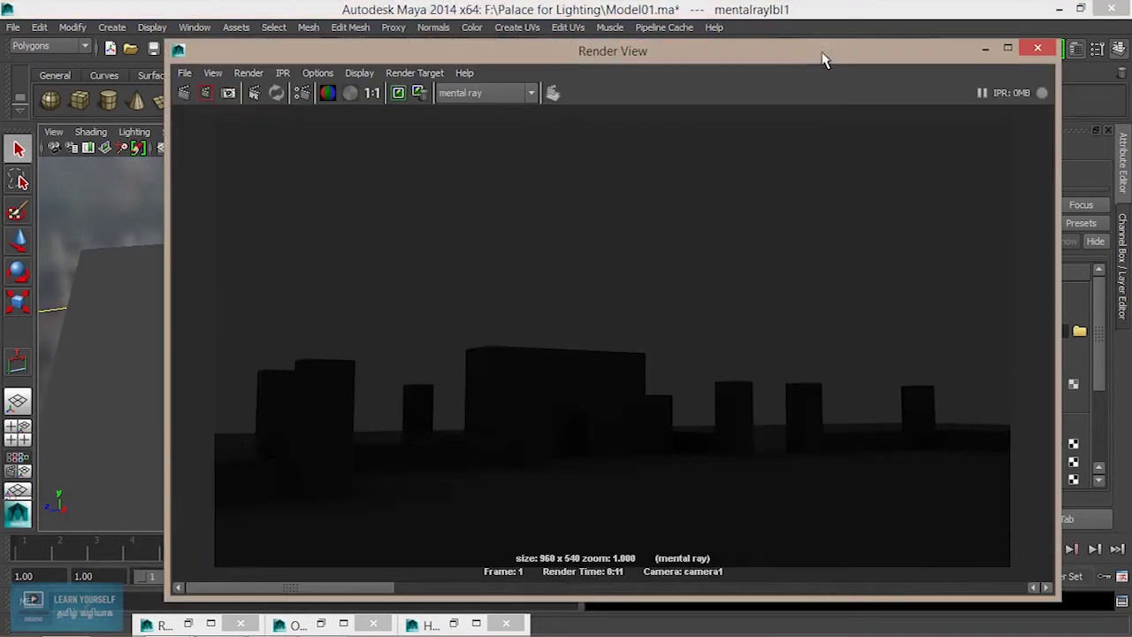
left_click(186, 97)
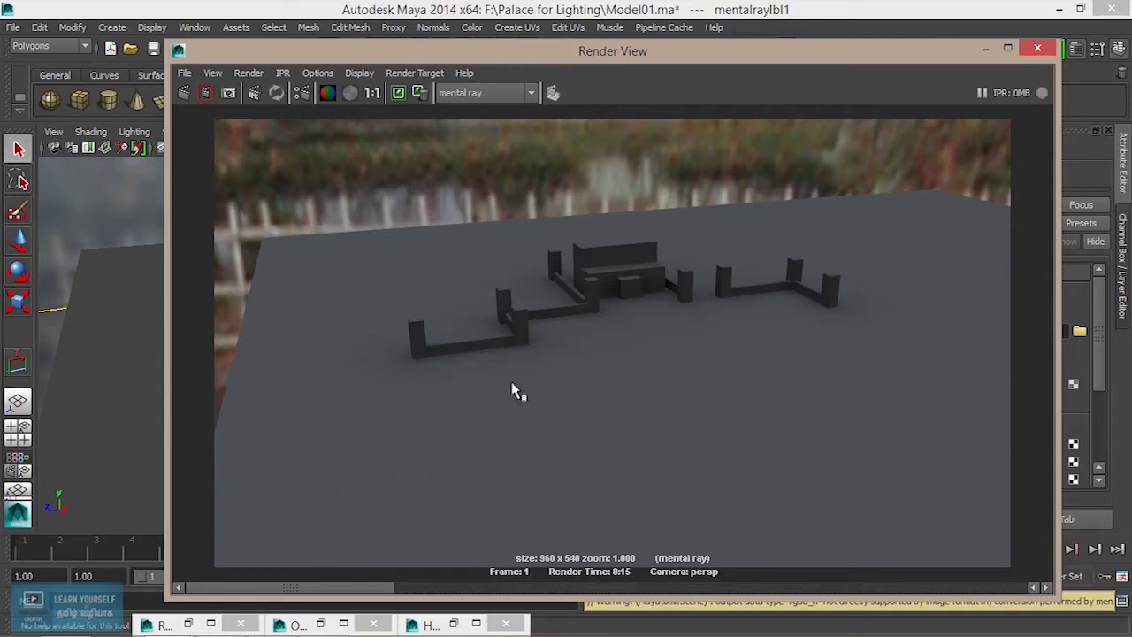
left_click(252, 74)
mouse_move(259, 177)
left_click(442, 202)
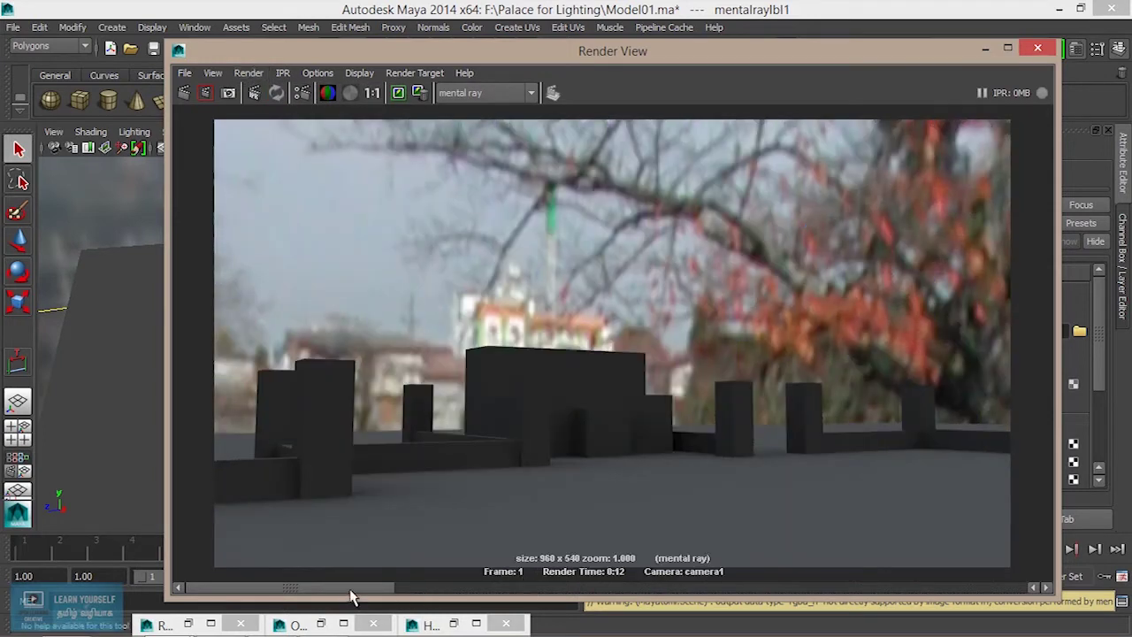
mouse_move(351, 591)
left_mouse_down()
mouse_move(657, 587)
mouse_move(447, 586)
left_mouse_up()
left_click_drag(447, 585, 541, 626)
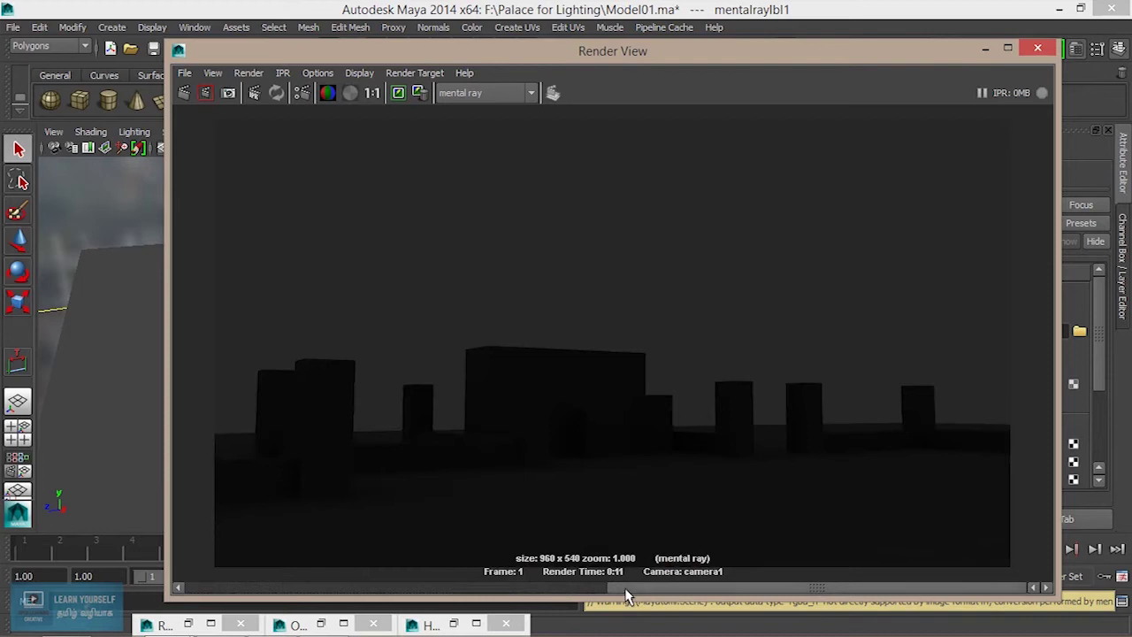
left_click_drag(582, 598, 363, 597)
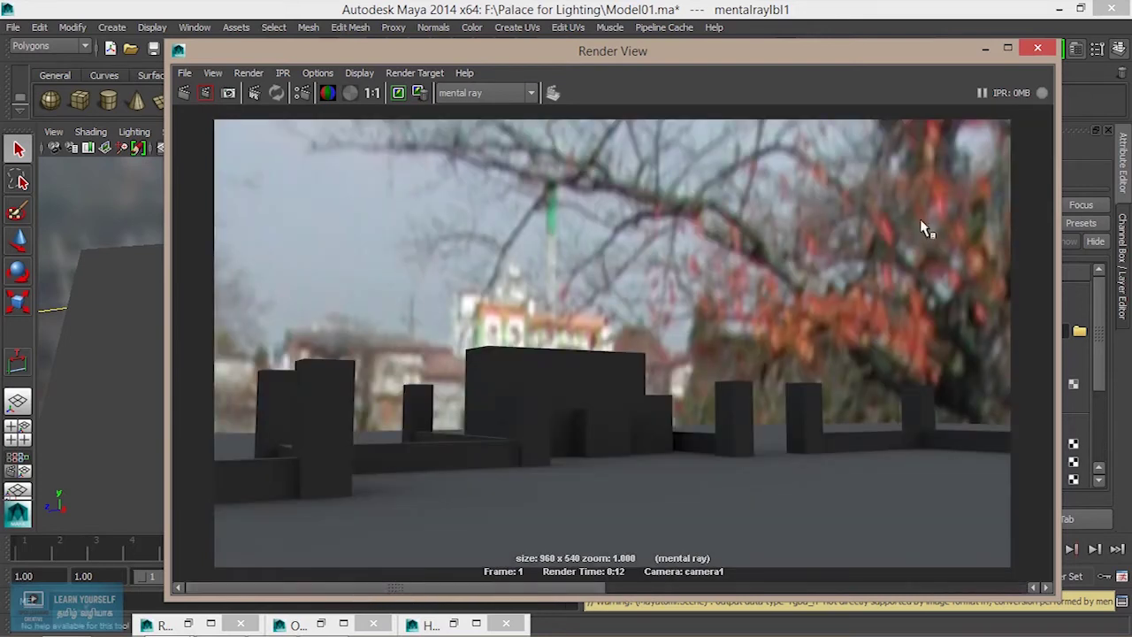
left_click(986, 48)
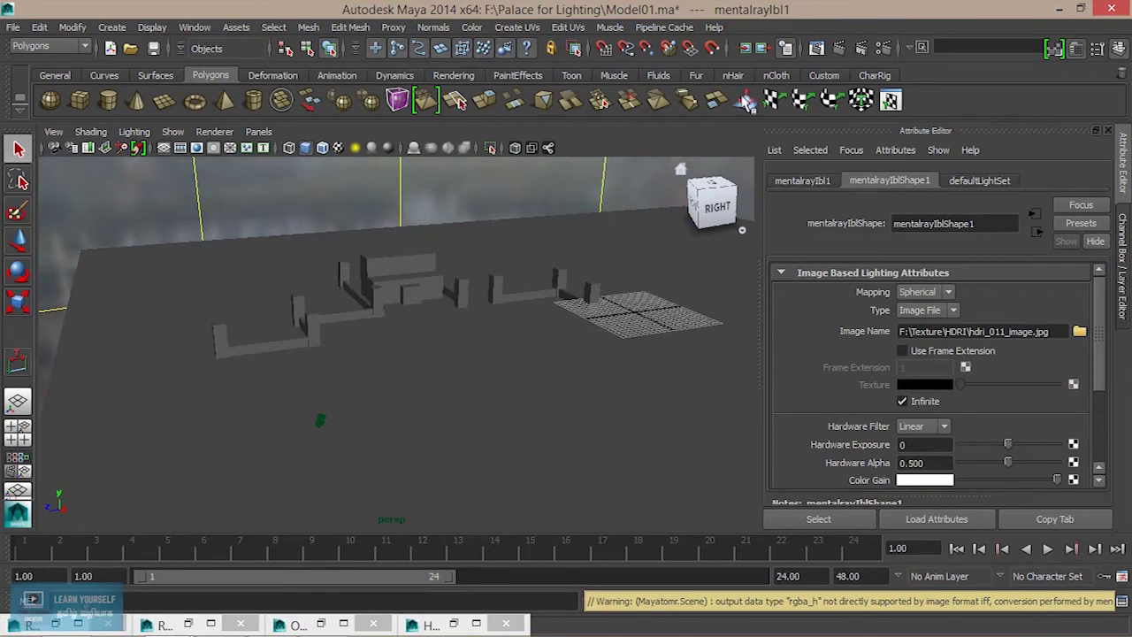
Step: Expand the IBL node's Render Stats, with Primary Visibility off, and render the current frame again
left_click(815, 50)
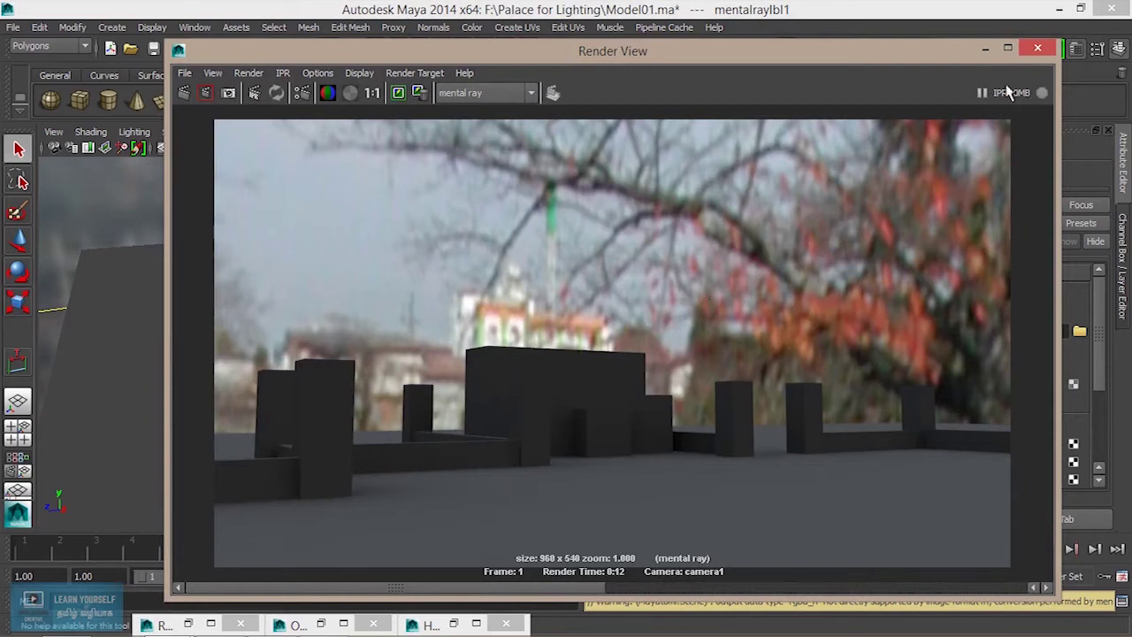
left_click(987, 51)
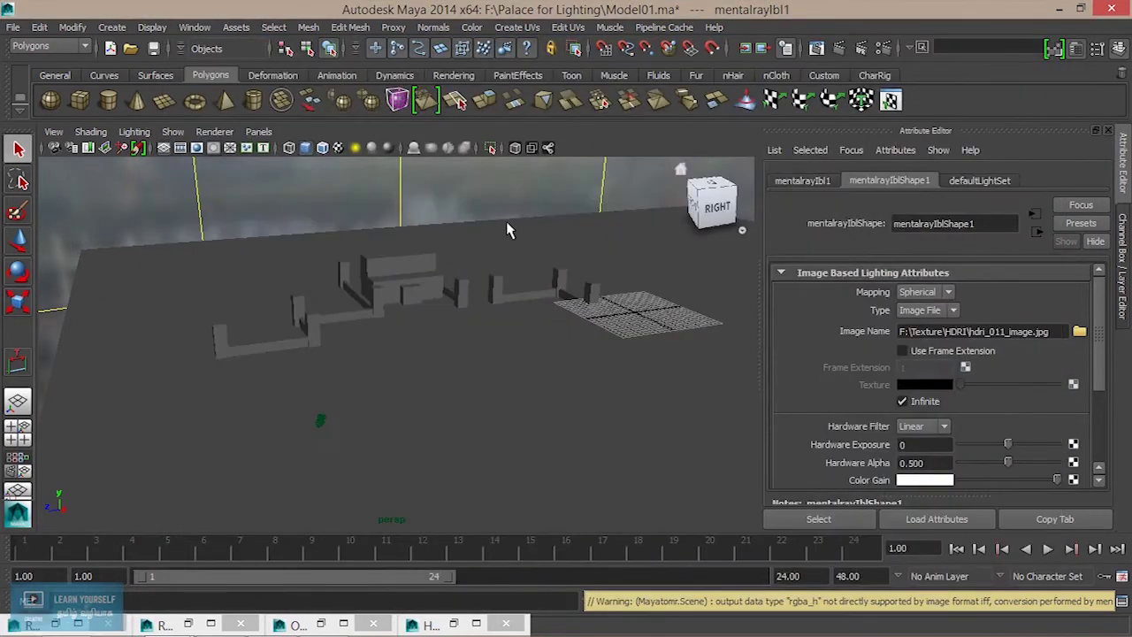
scroll(507, 230, "down", 3)
scroll(602, 352, "down", 2)
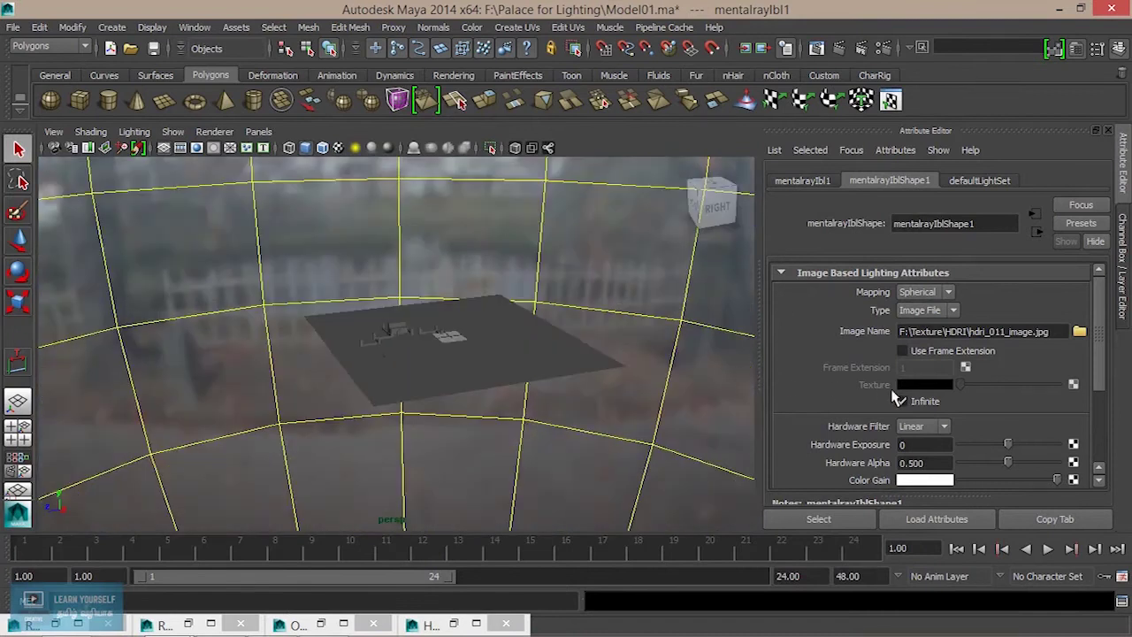
scroll(895, 398, "down", 3)
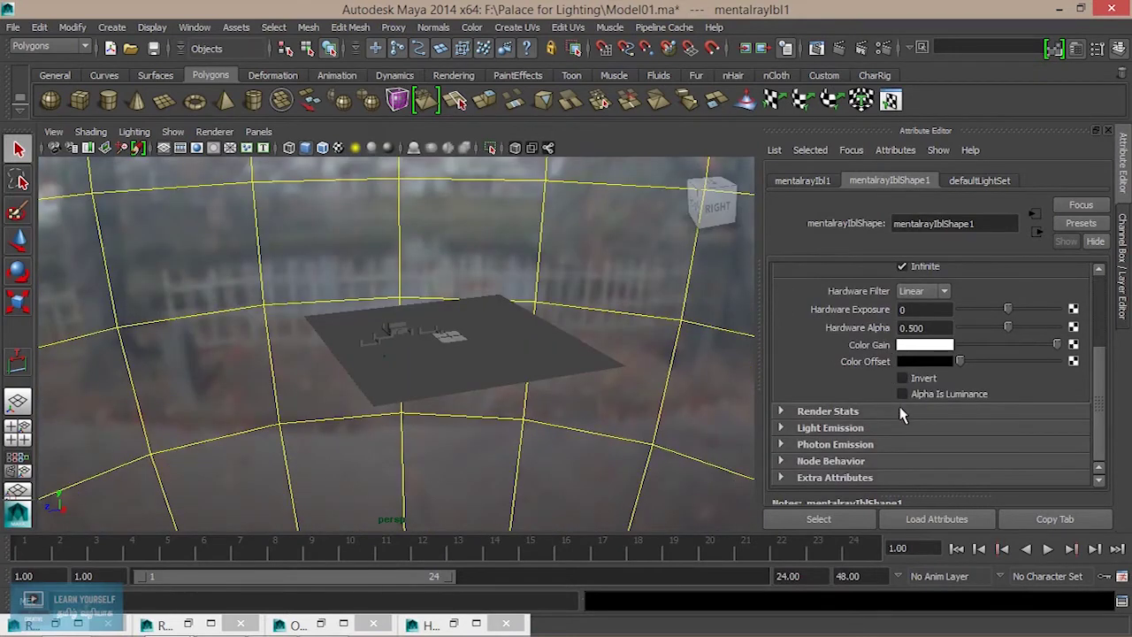
scroll(858, 433, "up", 2)
scroll(858, 434, "down", 2)
left_click(854, 412)
scroll(918, 444, "down", 2)
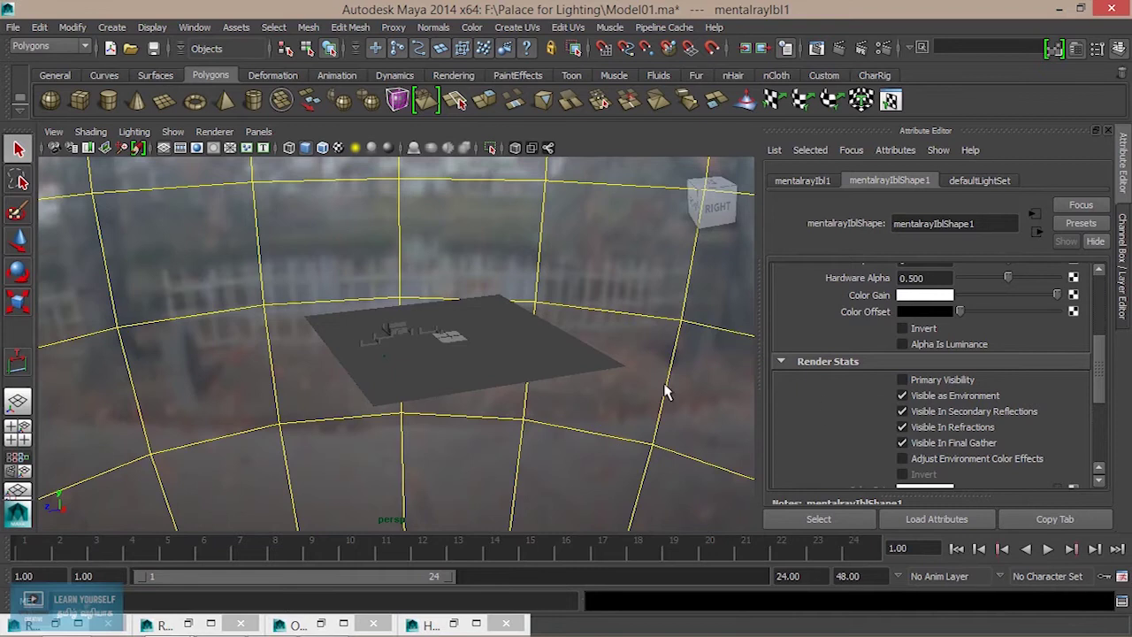
left_click(815, 47)
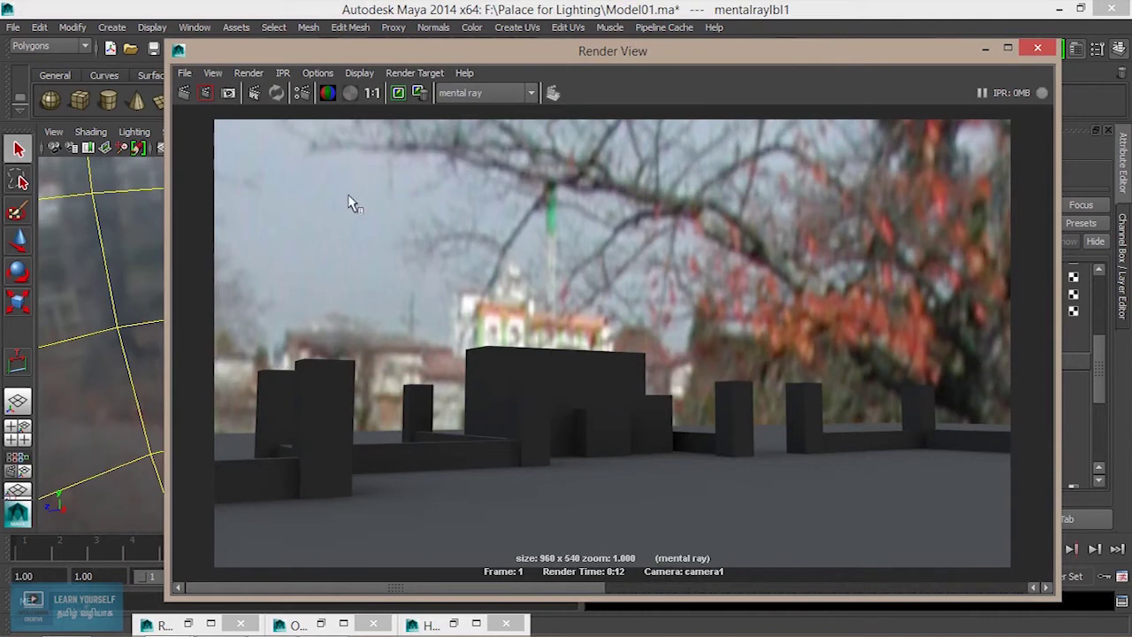
Step: Redo the previous render and compare it with stored images and its alpha channel
left_click(184, 93)
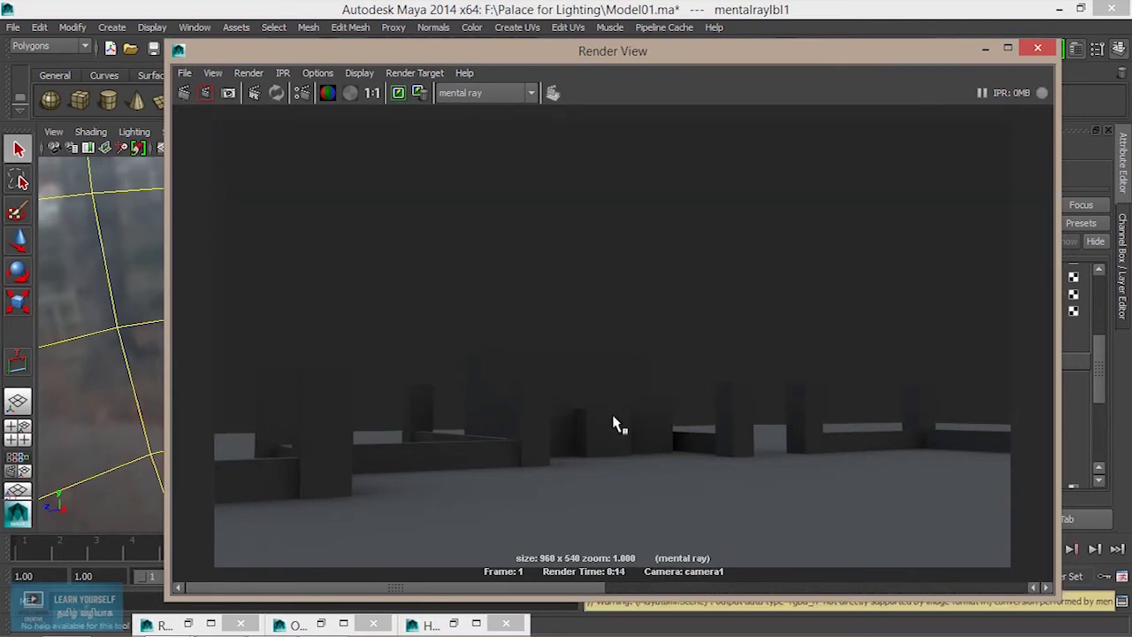
mouse_move(526, 589)
left_mouse_down()
mouse_move(677, 586)
mouse_move(511, 593)
left_mouse_up()
mouse_move(637, 593)
left_mouse_down()
mouse_move(672, 589)
mouse_move(495, 584)
left_mouse_up()
left_click(350, 93)
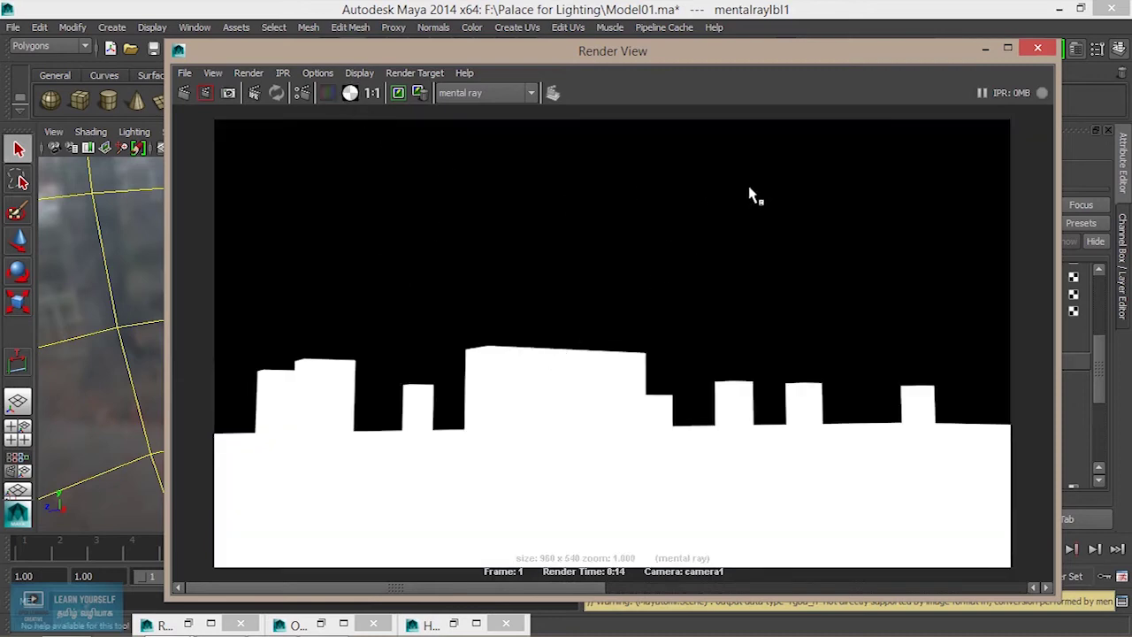
left_click(328, 93)
mouse_move(389, 593)
left_mouse_down()
mouse_move(643, 590)
mouse_move(493, 590)
left_mouse_up()
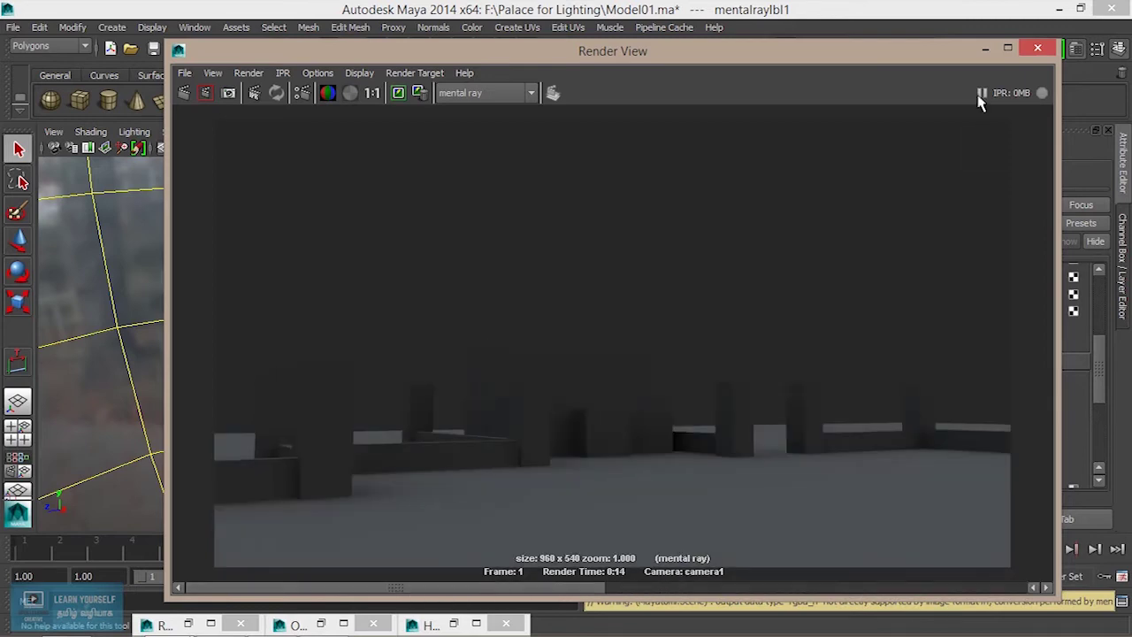
Step: Return to the viewport and tilt down toward the palace inside the IBL sphere
left_click(985, 48)
scroll(627, 364, "up", 3)
mouse_move(627, 362)
left_mouse_down("alt")
mouse_move(475, 398)
mouse_move(399, 384)
left_mouse_up("alt")
right_click_drag(399, 384, 712, 481, "alt")
left_click_drag(712, 480, 649, 387, "alt")
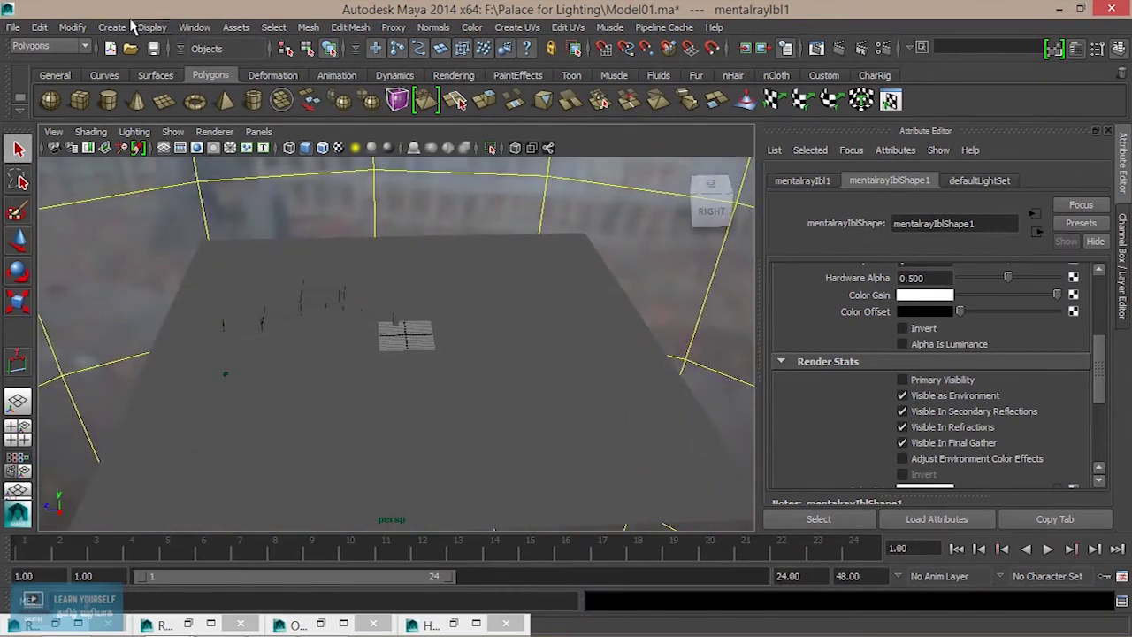
Step: Create a directional light and rotate it to a diagonal angle beside the palace
left_click(113, 27)
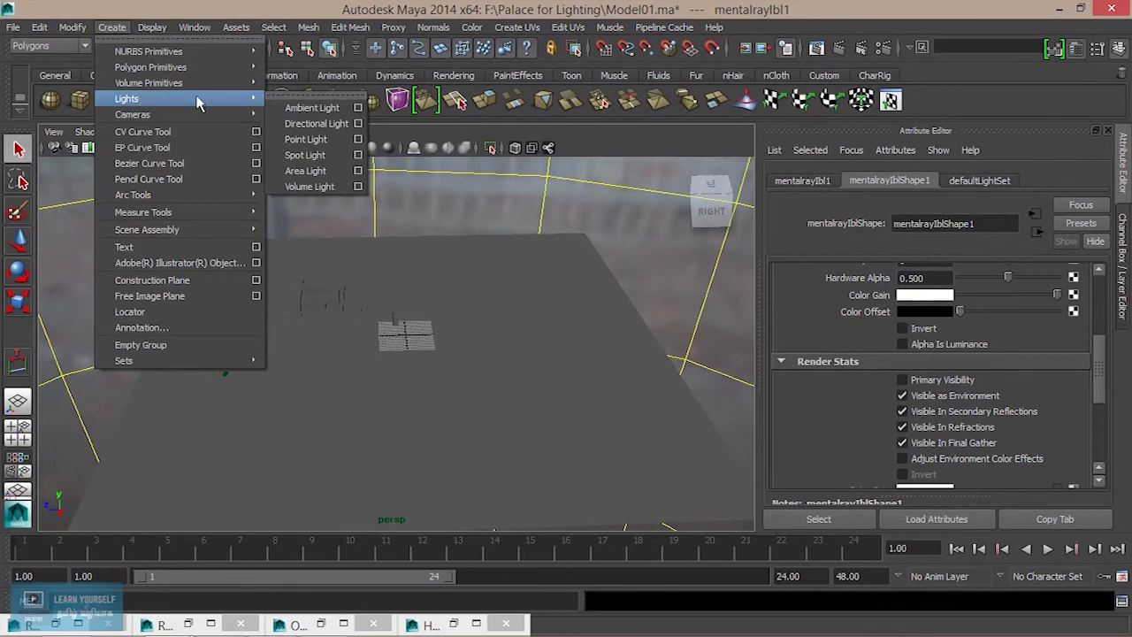
left_click(318, 124)
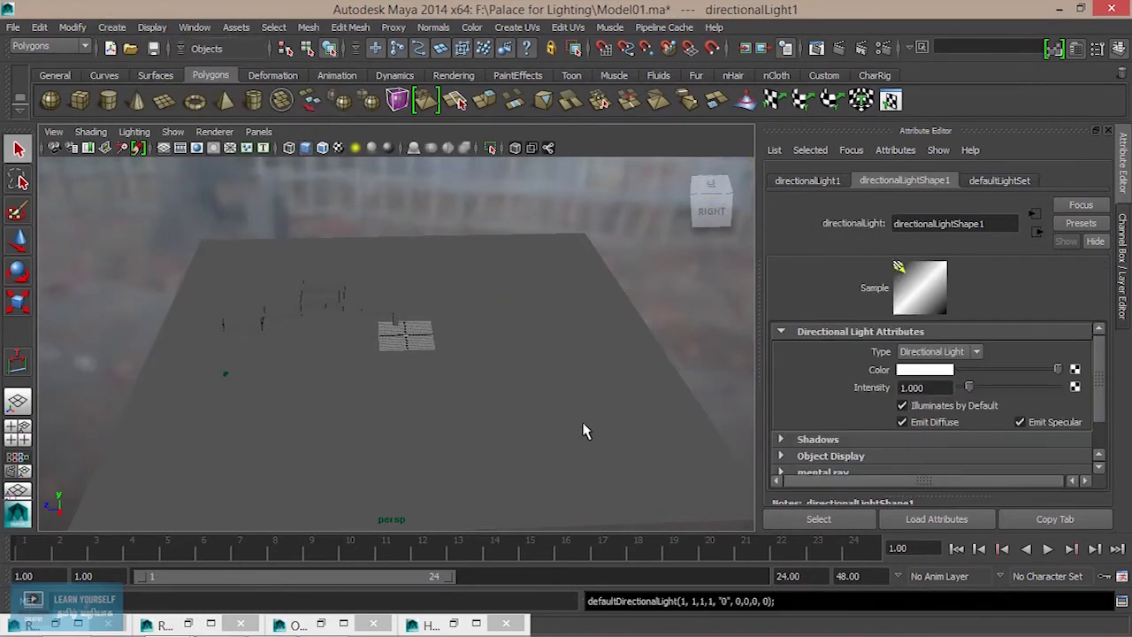
key("w")
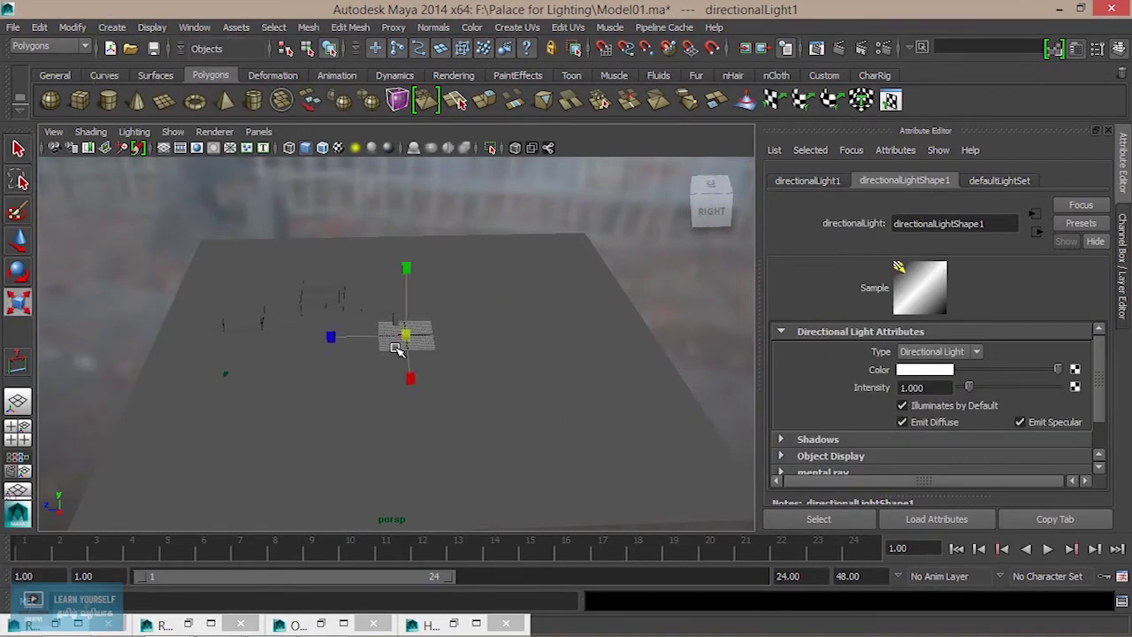
key("e")
left_click_drag(406, 374, 494, 347)
key("r")
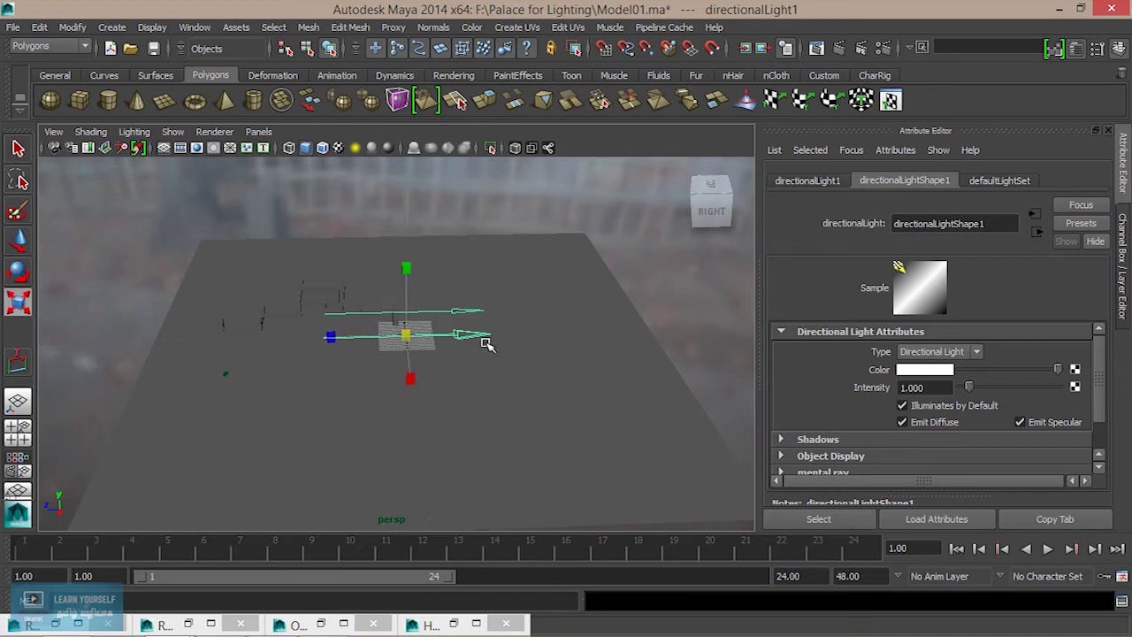
key("e")
mouse_move(407, 281)
left_mouse_down()
mouse_move(506, 303)
mouse_move(420, 304)
mouse_move(431, 285)
left_mouse_up()
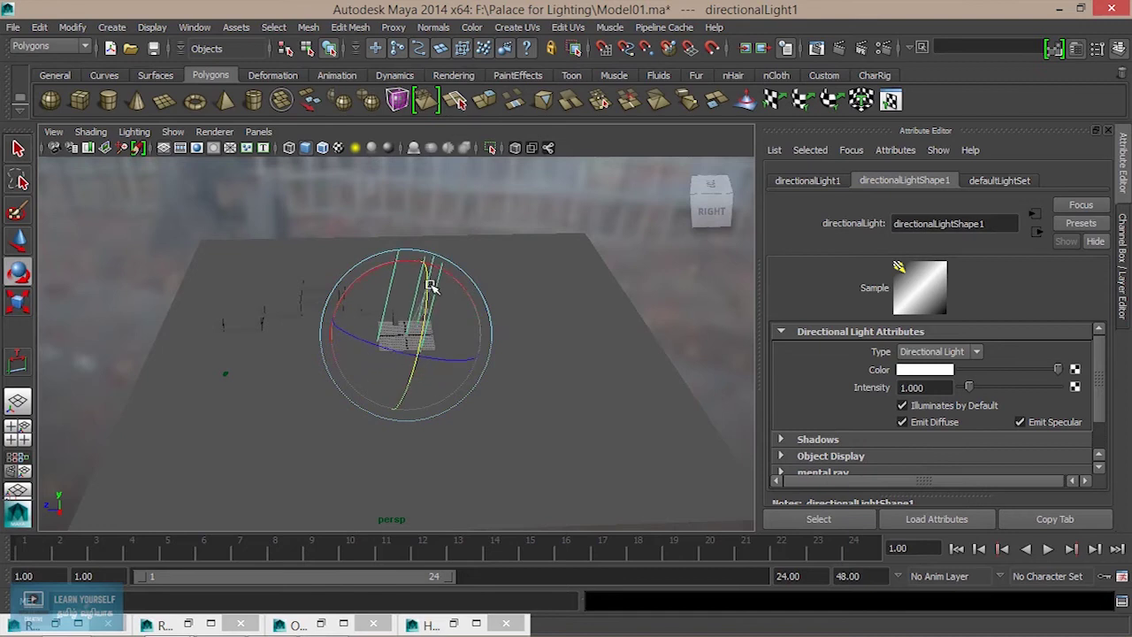
left_click_drag(431, 286, 445, 272)
Step: Enable Use Ray Trace Shadows in directionalLight1's Shadows settings
scroll(998, 389, "down", 2)
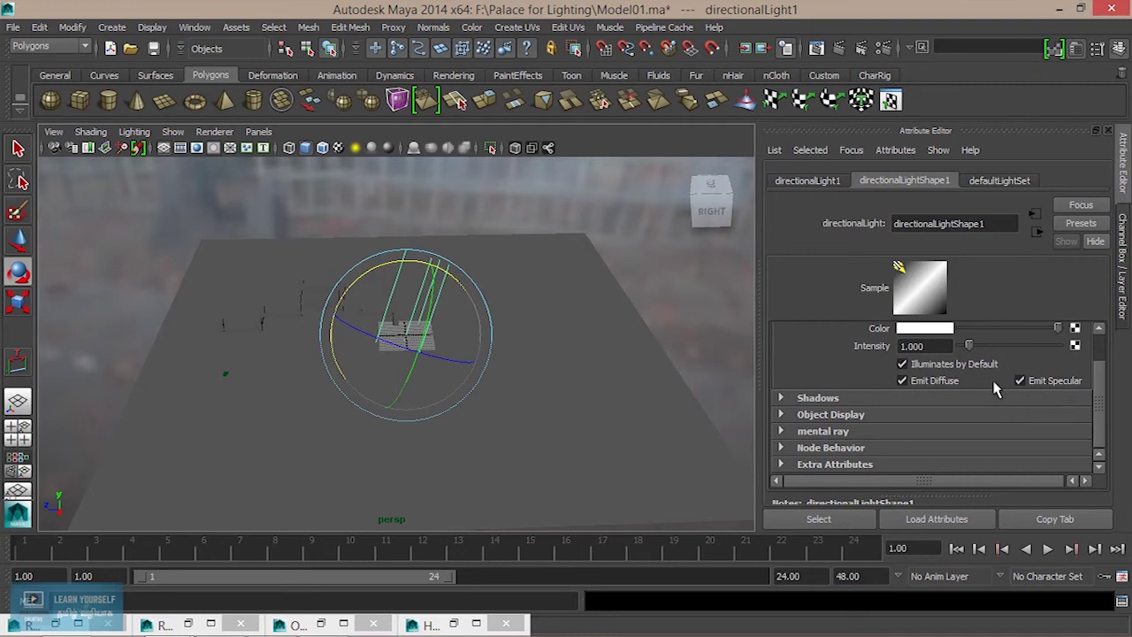
left_click(832, 399)
scroll(918, 424, "down", 2)
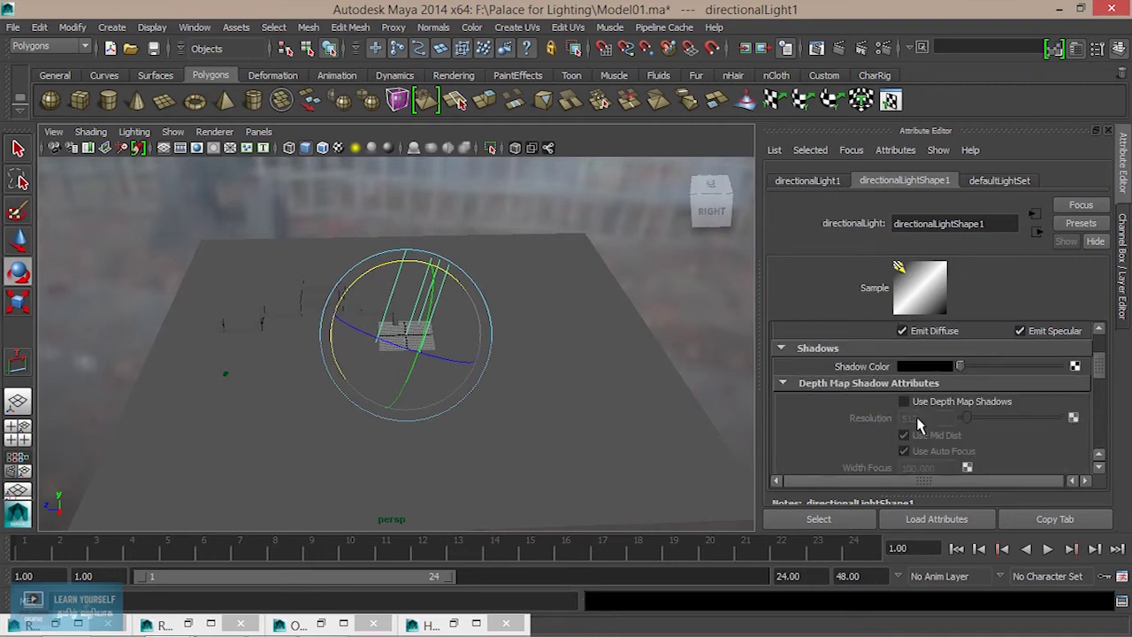
scroll(918, 425, "down", 4)
scroll(918, 425, "down", 4)
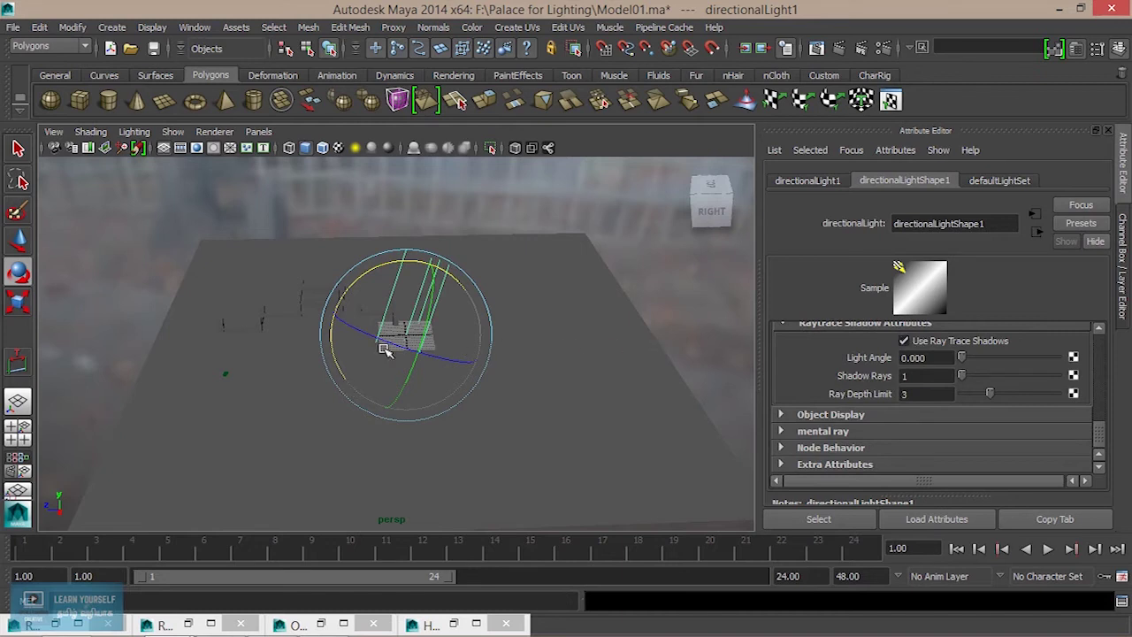
Step: Readjust the directional light's ray angle while orbiting the view around the ground plane
left_click_drag(462, 280, 465, 285)
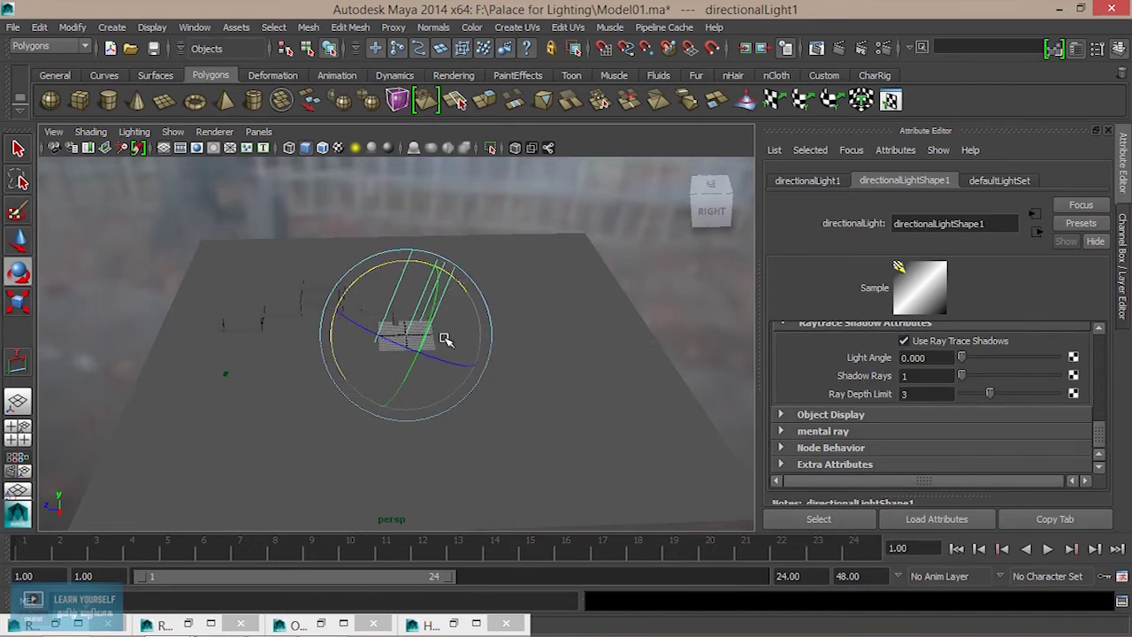
left_click_drag(448, 336, 519, 392, "alt")
mouse_move(518, 392)
middle_mouse_down("alt")
mouse_move(458, 417)
mouse_move(366, 399)
middle_mouse_up("alt")
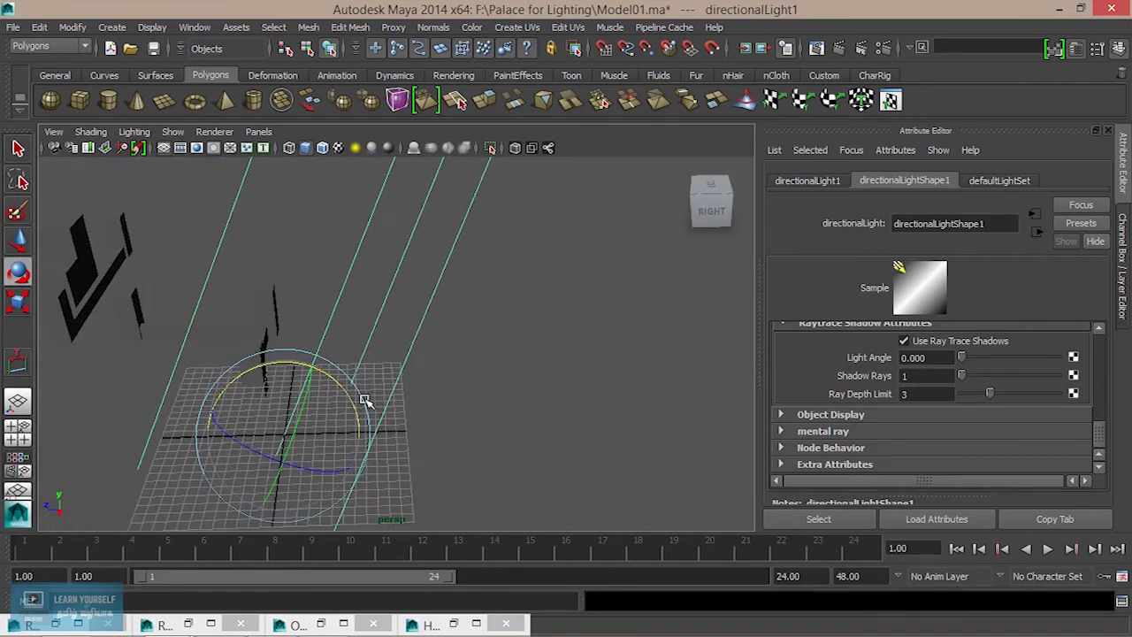
mouse_move(366, 399)
left_mouse_down("alt")
mouse_move(404, 416)
mouse_move(344, 395)
left_mouse_up("alt")
left_click_drag(575, 410, 578, 398)
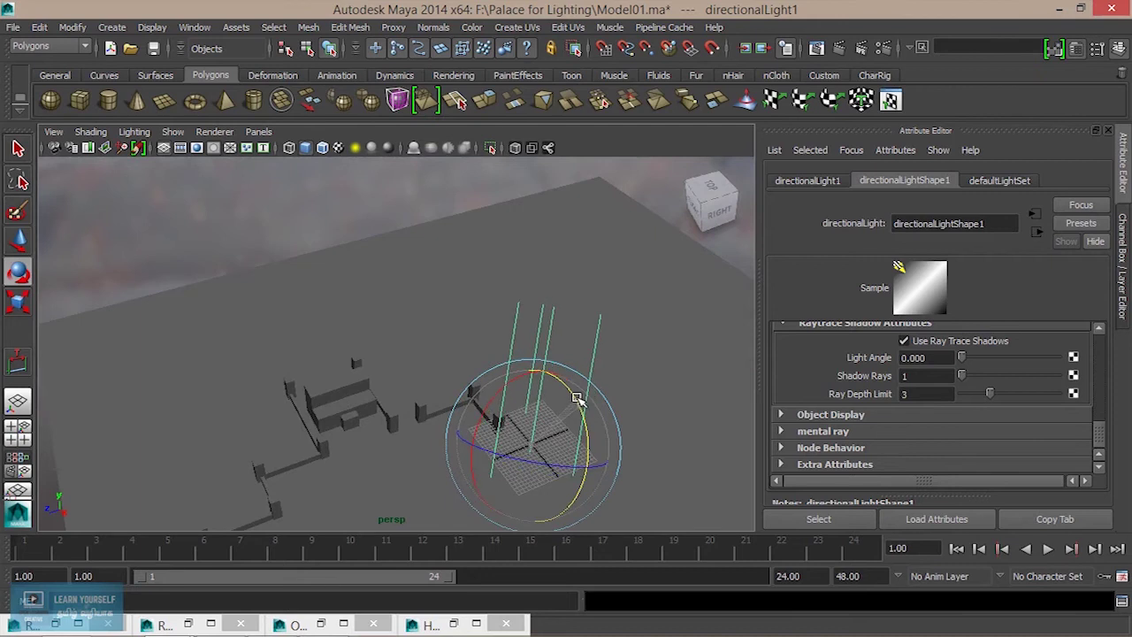
Step: Re-render the palace with the new directional light, compare it against the stored render, then return to the viewport
left_click(817, 47)
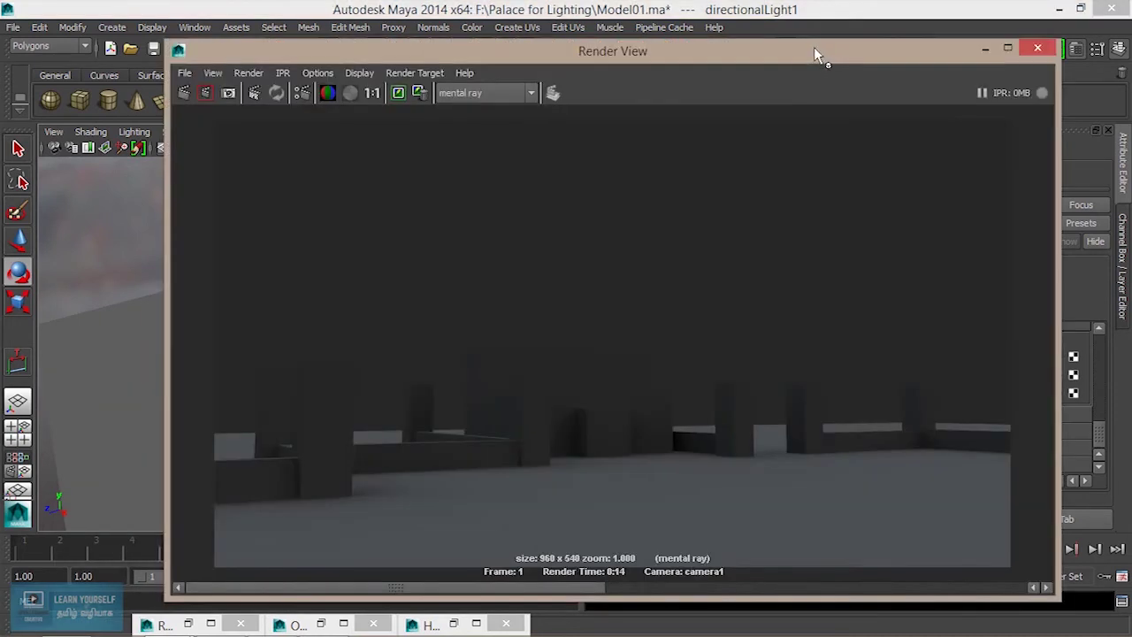
left_click(183, 100)
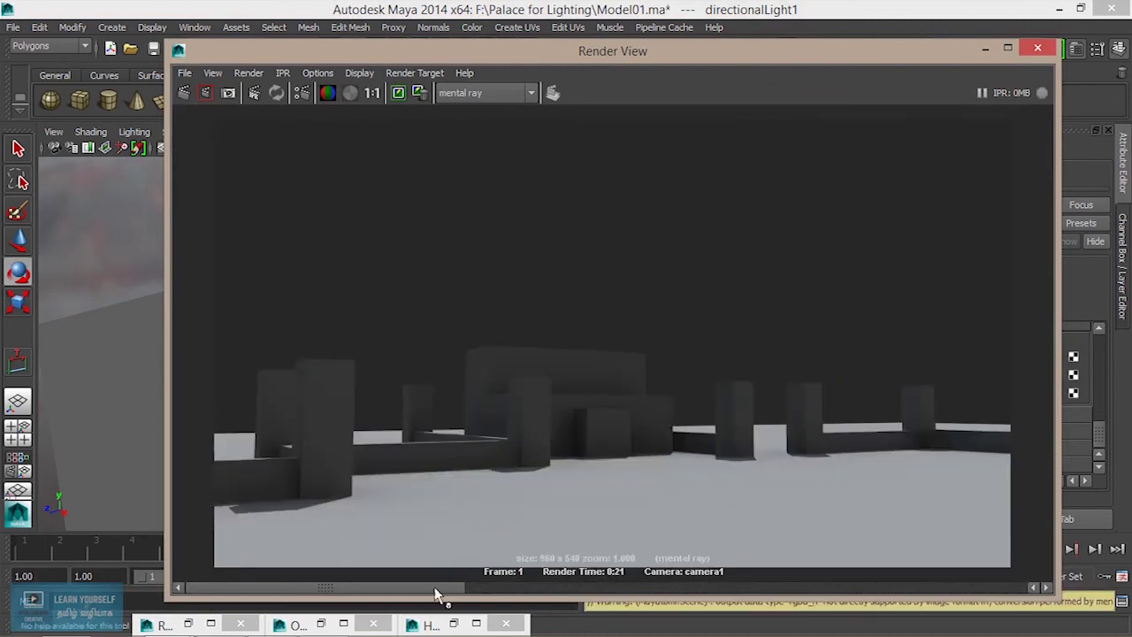
mouse_move(451, 594)
left_mouse_down()
mouse_move(548, 597)
mouse_move(493, 591)
left_mouse_up()
left_click(985, 49)
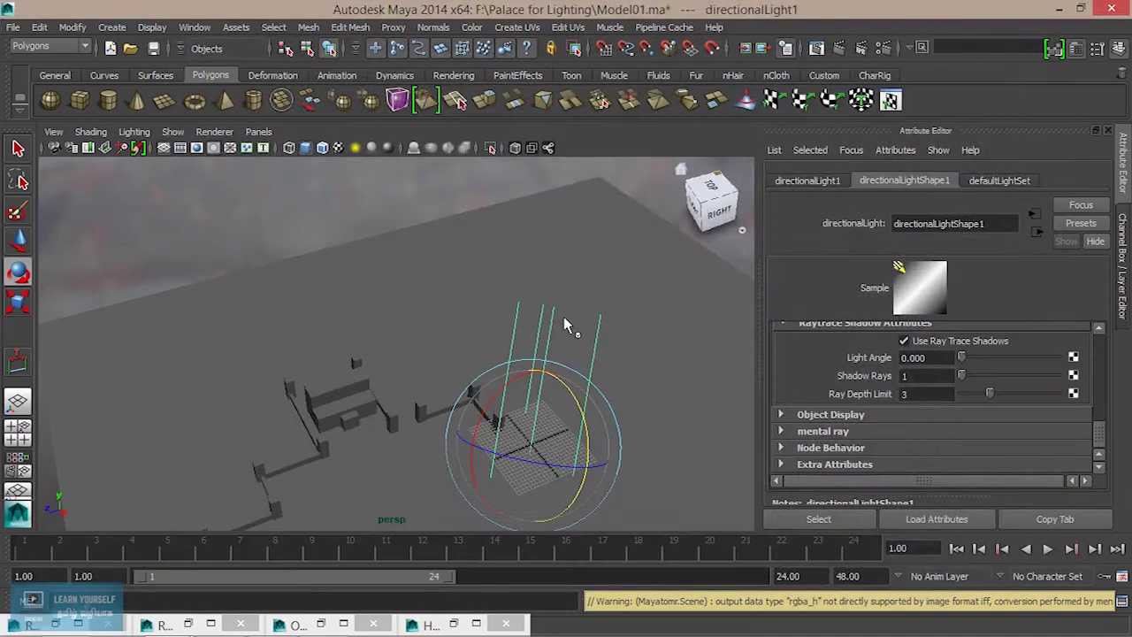
Step: Rotate the directional light to a more upright angle and redo the previous render
left_click_drag(575, 396, 525, 374)
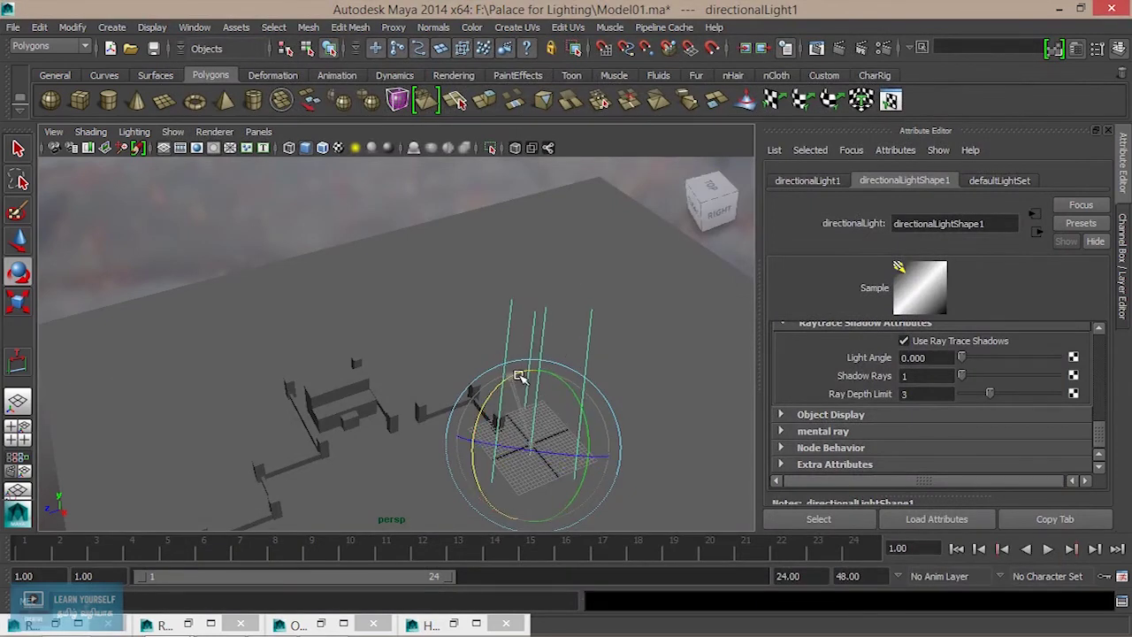
left_click(817, 48)
left_click(205, 92)
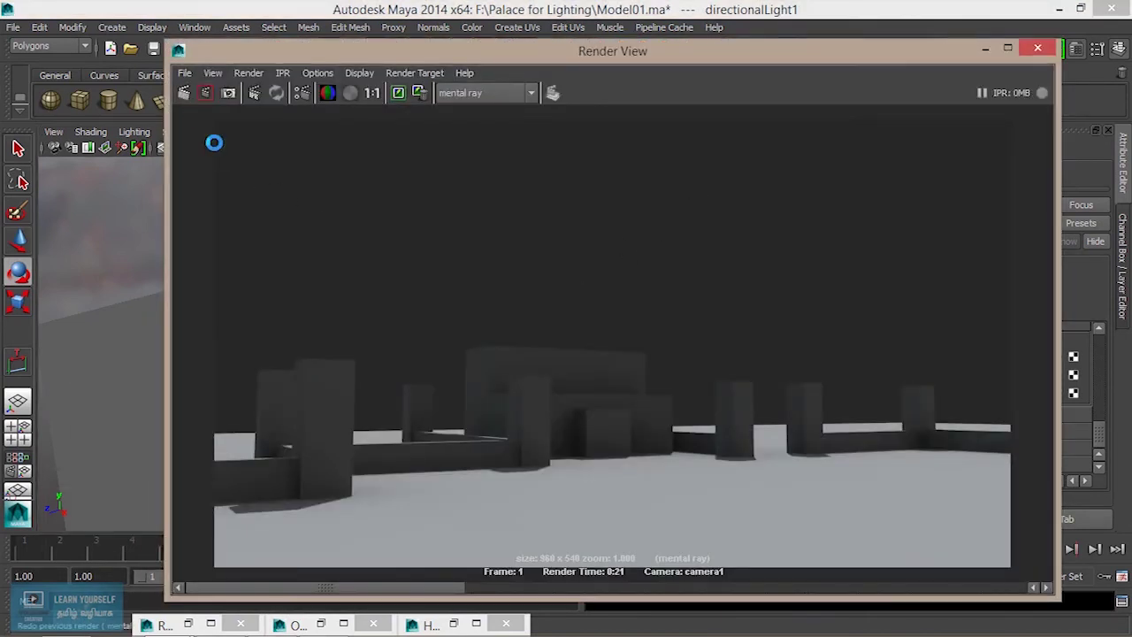